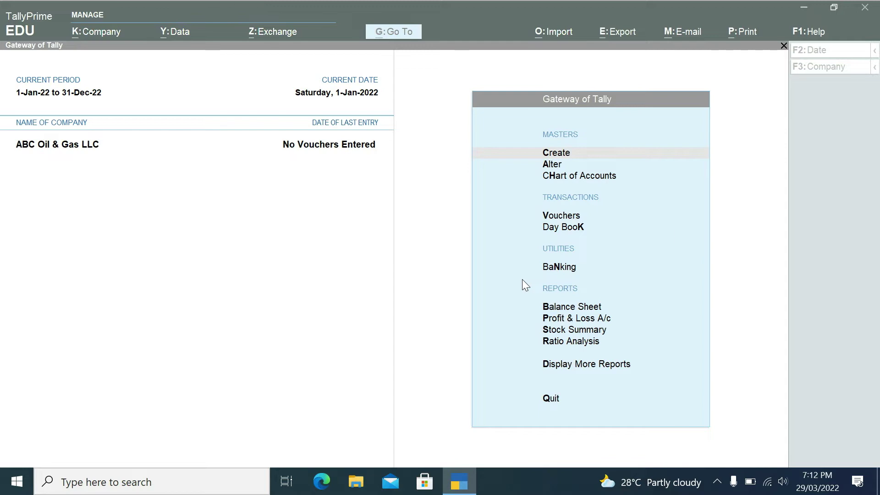
# - In Company Features, set Maintain Payroll to Yes, enter the Employer Unique ID, and save the features
pyautogui.click(734, 209)
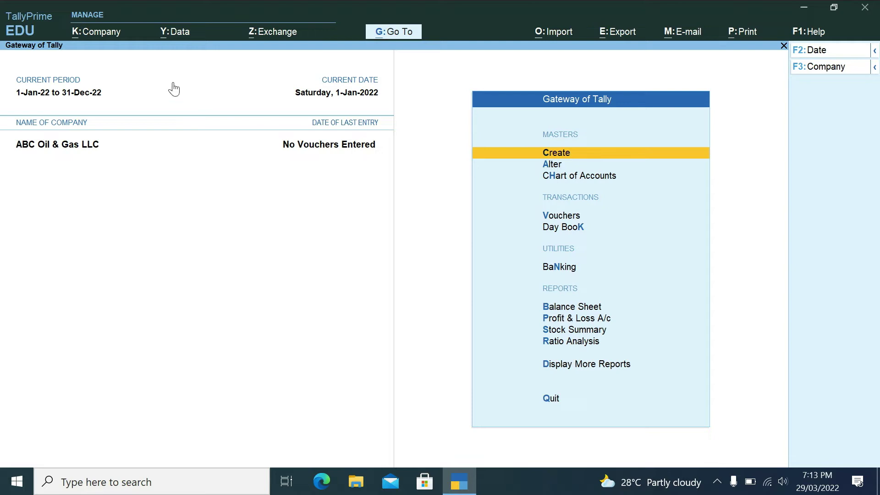
pyautogui.click(99, 33)
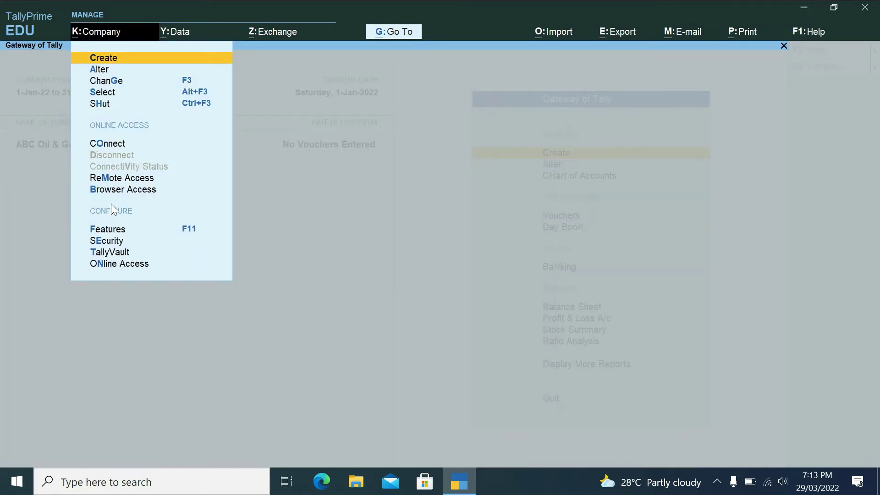
pyautogui.click(112, 229)
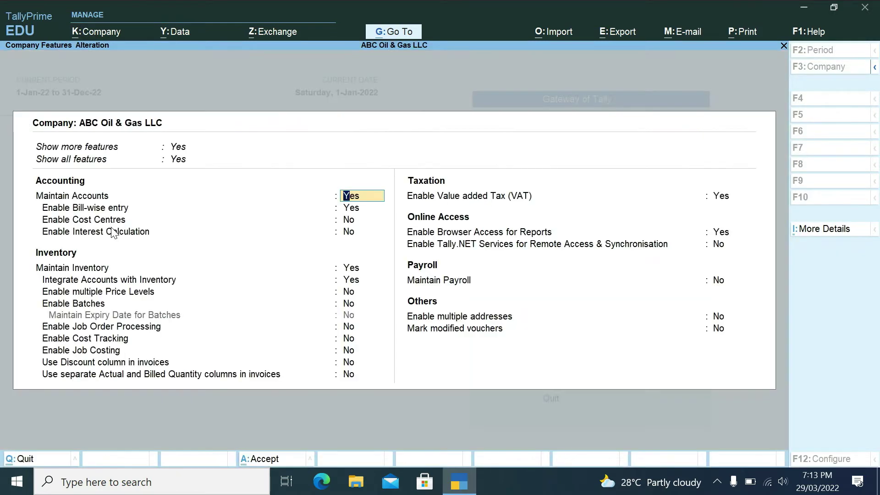
pyautogui.press('Return')
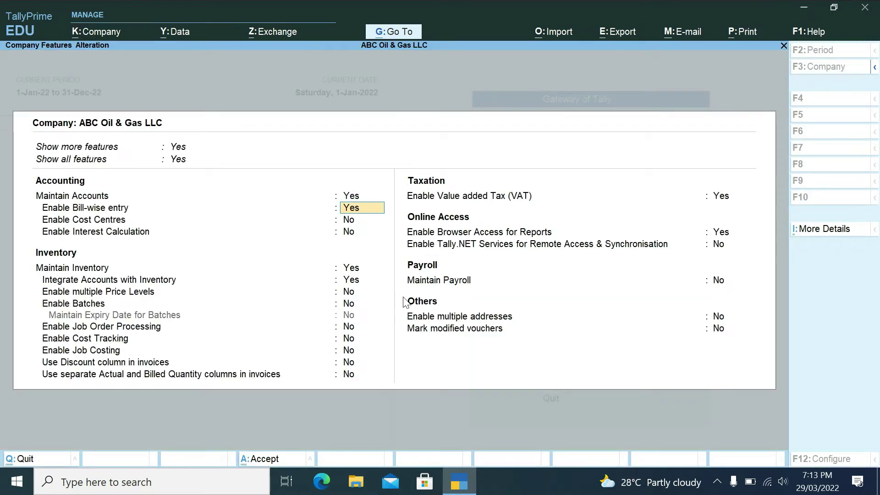
pyautogui.click(431, 285)
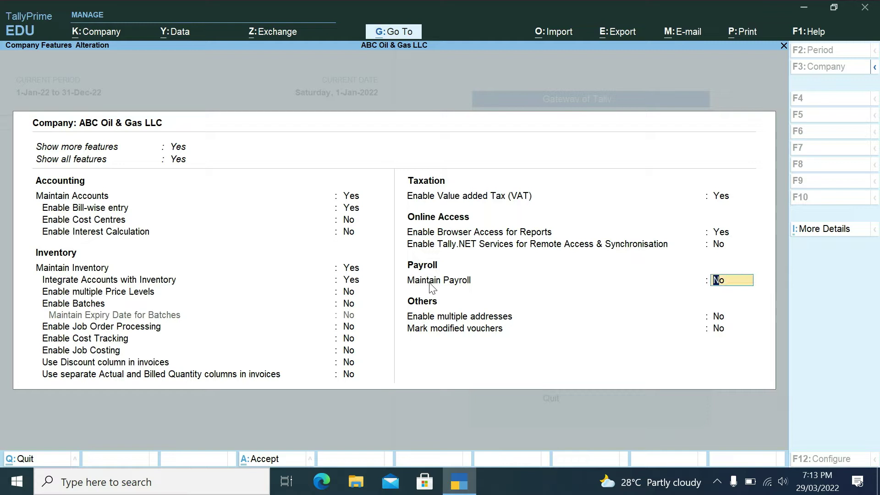
pyautogui.write('y')
pyautogui.press('Return')
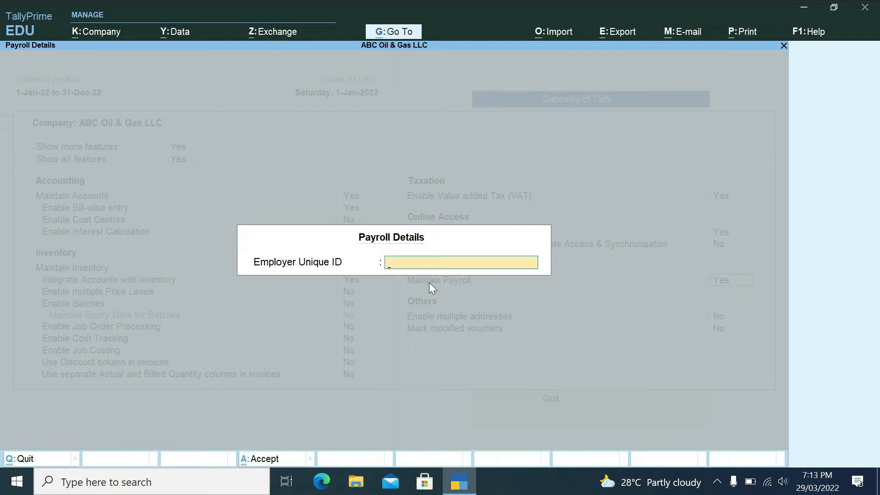
pyautogui.write('42406')
pyautogui.press('Return')
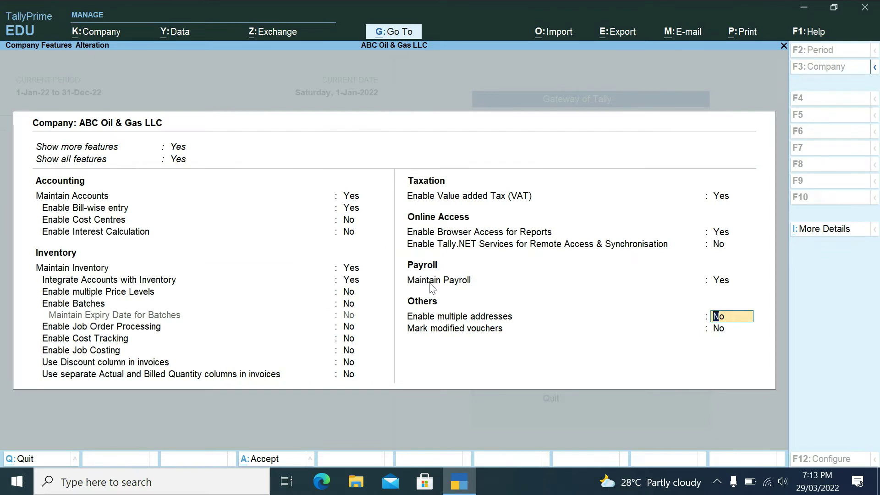
pyautogui.press('Return')
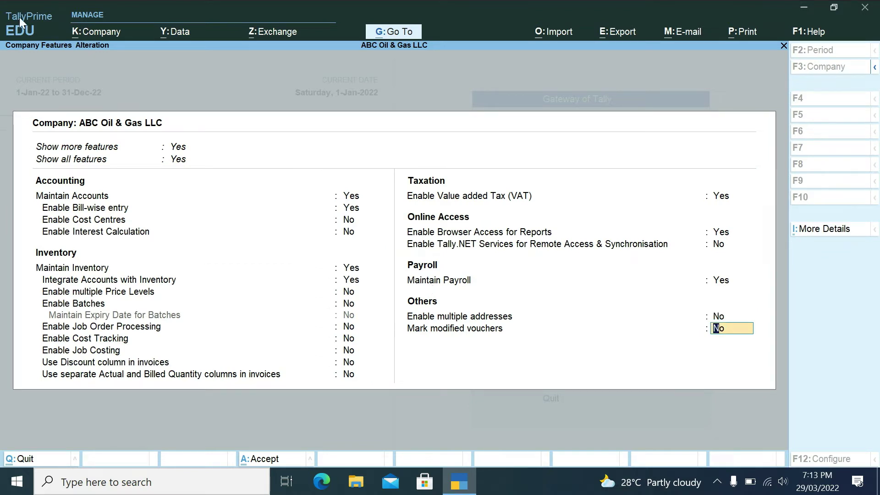
pyautogui.hotkey('ctrl', 'a')
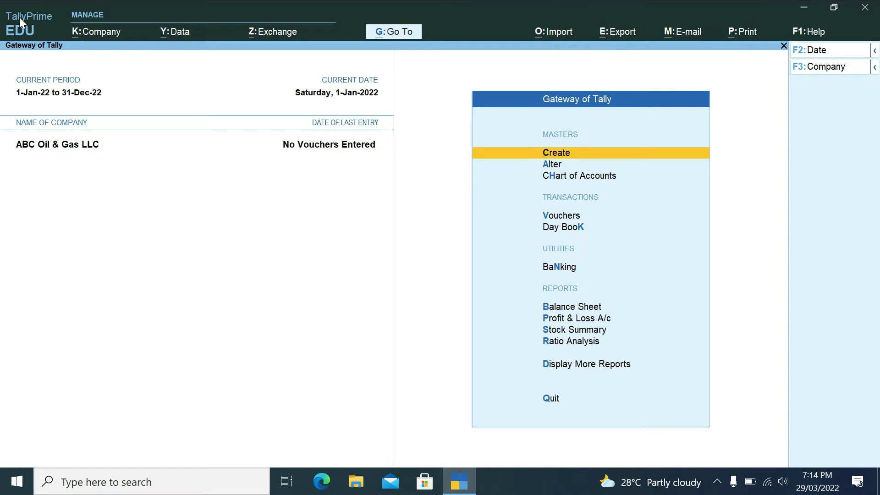
# - Open Master Creation and highlight Employee under Payroll Masters
pyautogui.press('Return')
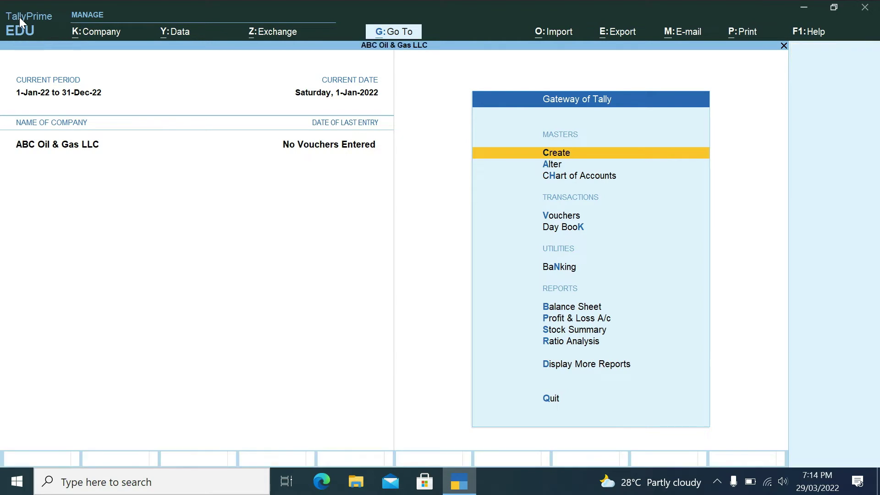
pyautogui.press('Down')
pyautogui.press('Down')
pyautogui.press('Down')
pyautogui.press('Down')
pyautogui.press('Down')
pyautogui.press('Down')
pyautogui.press('Down')
pyautogui.press('Down')
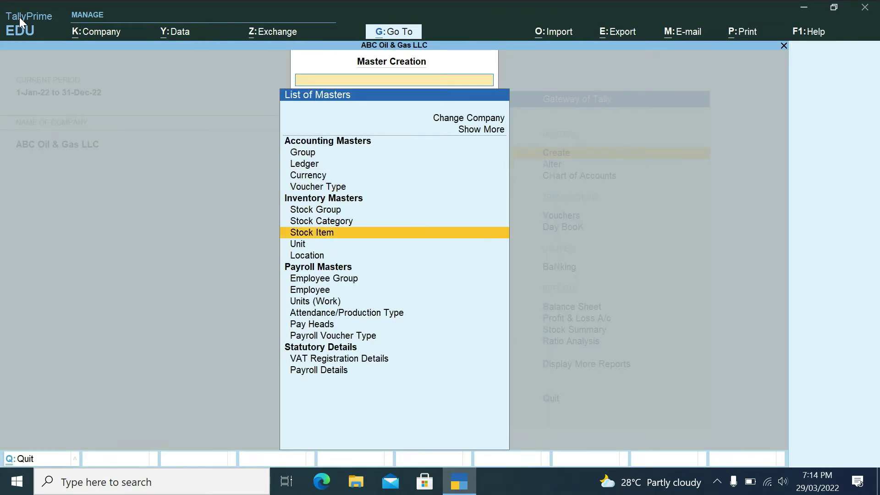
pyautogui.press('Down')
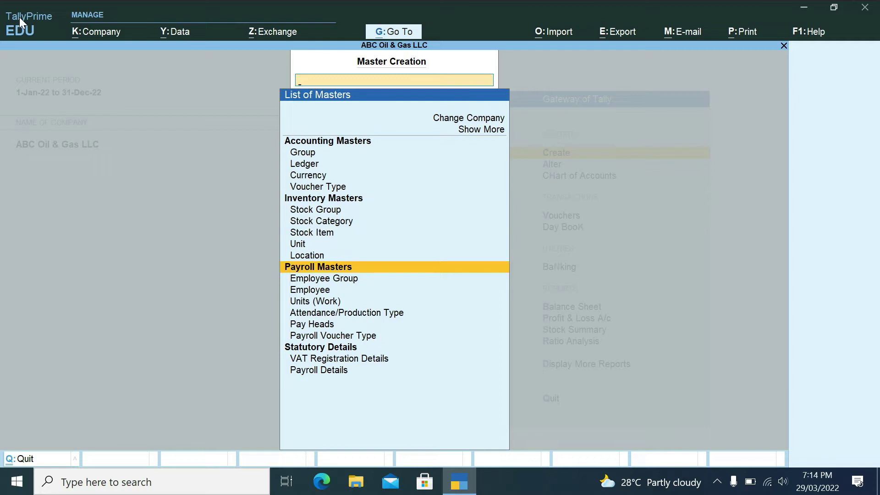
pyautogui.press('Down')
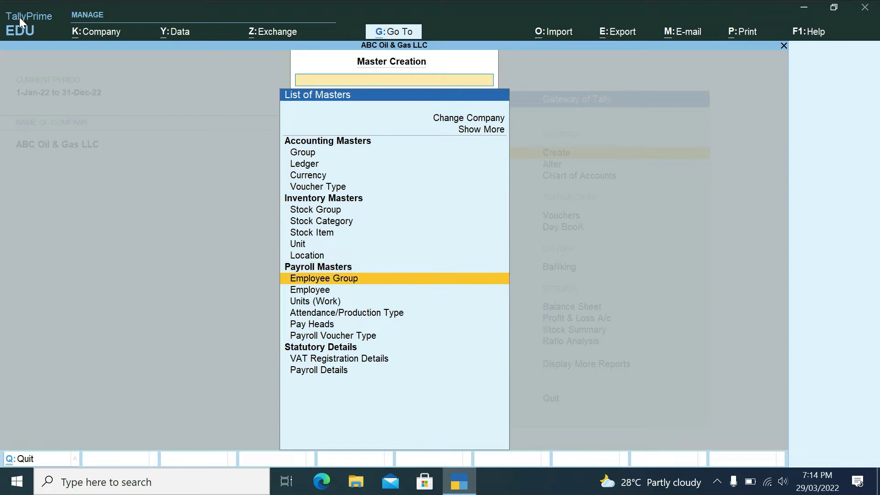
pyautogui.press('Down')
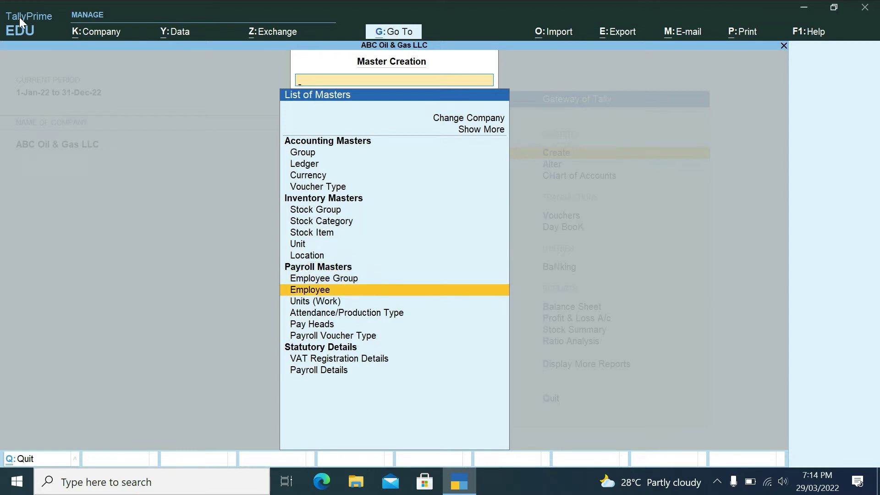
pyautogui.press('Down')
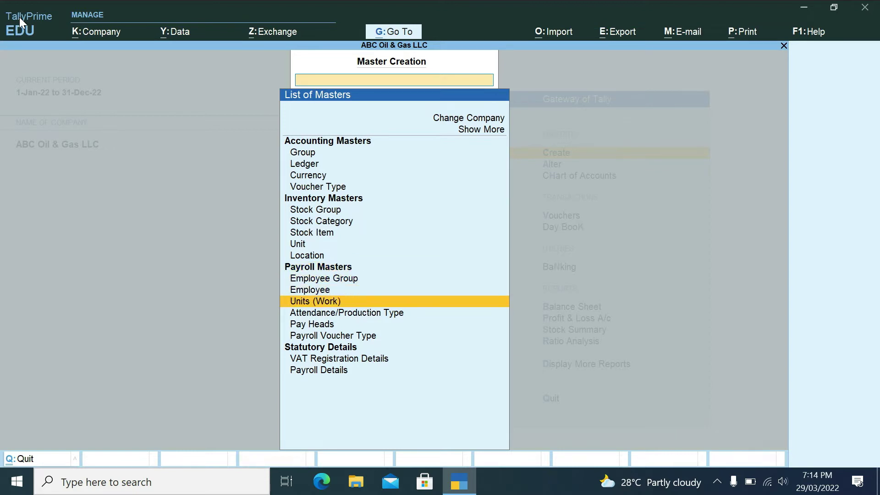
pyautogui.press('Down')
pyautogui.press('Down')
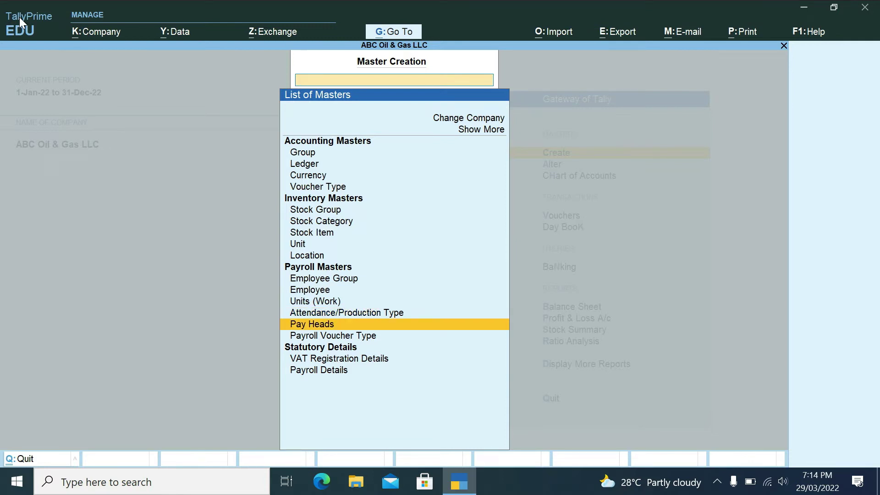
pyautogui.press('Down')
pyautogui.press('Up')
pyautogui.press('Up')
pyautogui.press('Up')
pyautogui.press('Up')
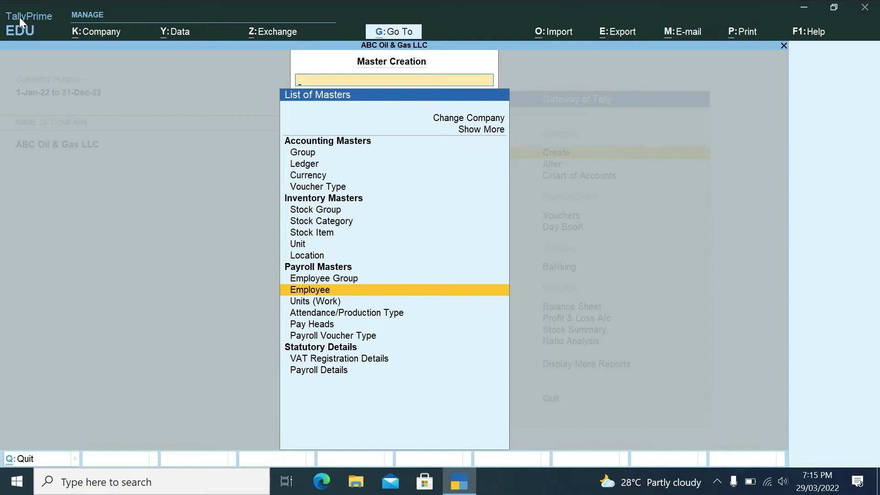
# - Begin a new employee with the employee's full name and start a new employee group from the Under field
pyautogui.press('Return')
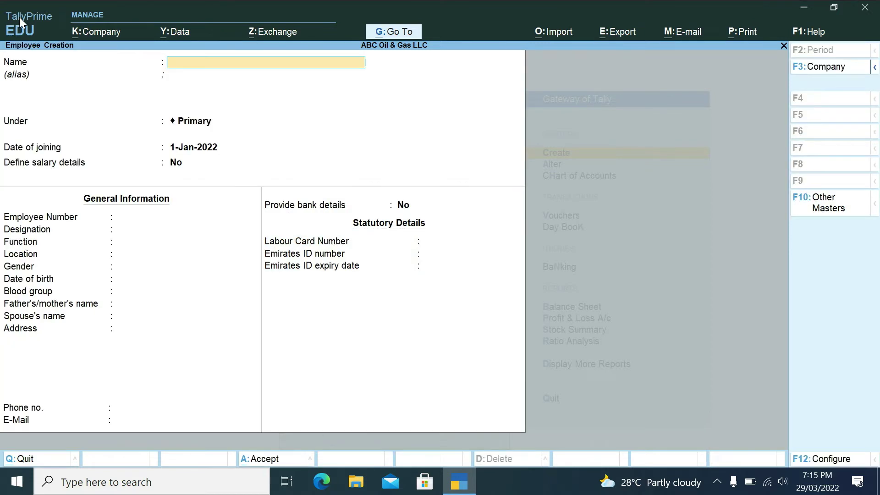
pyautogui.press('Return')
pyautogui.press('Return')
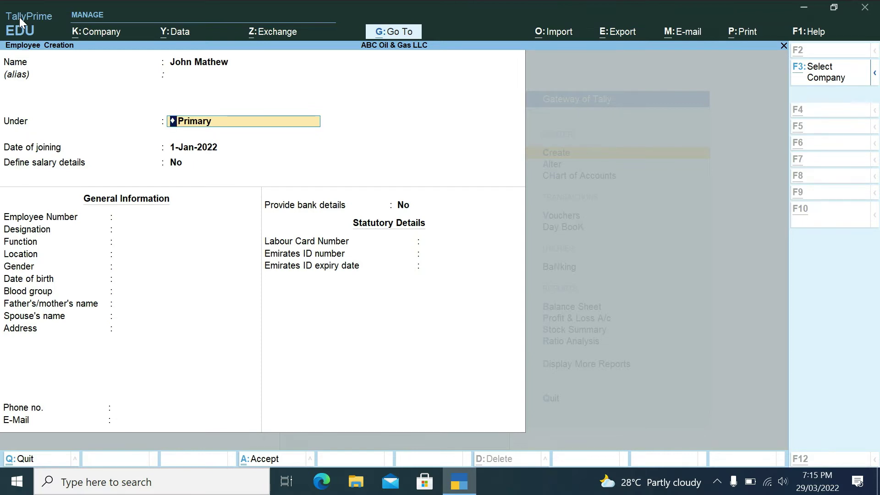
pyautogui.hotkey('alt', 'c')
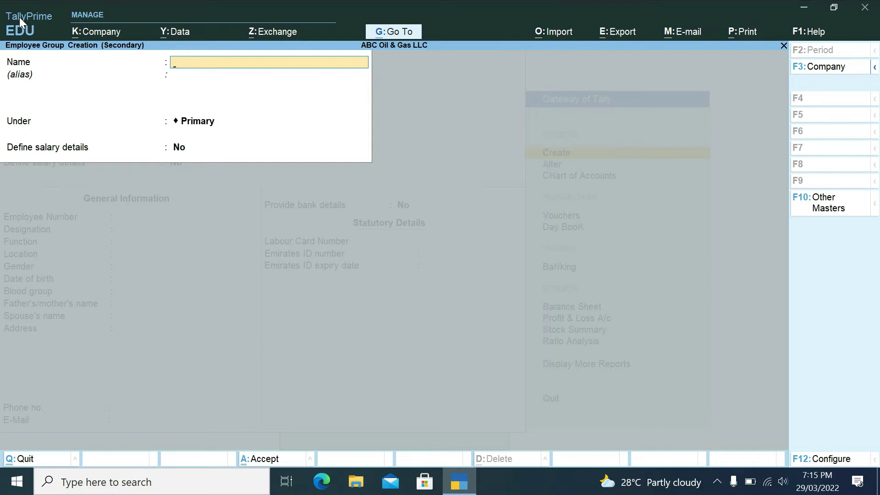
# - Save 'Accounts Department' as an employee group under Primary, assigning the employee to it
pyautogui.write('Accounts Department')
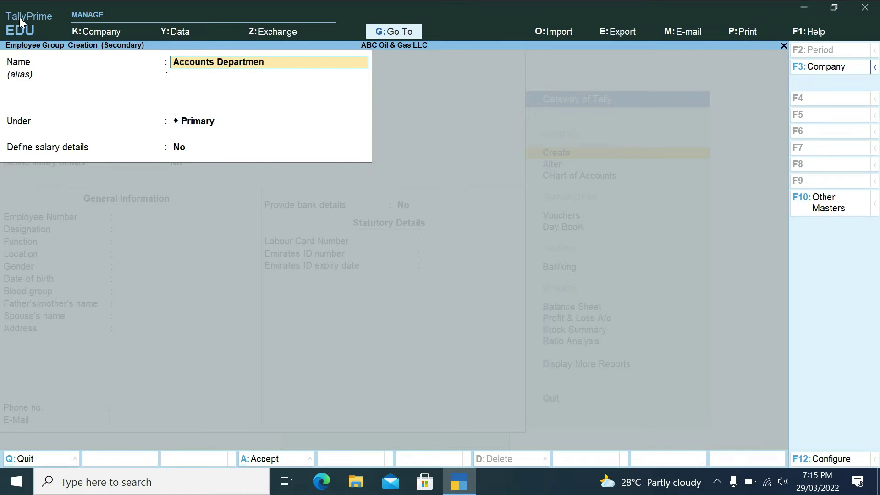
pyautogui.press('Return')
pyautogui.press('Return')
pyautogui.press('Return')
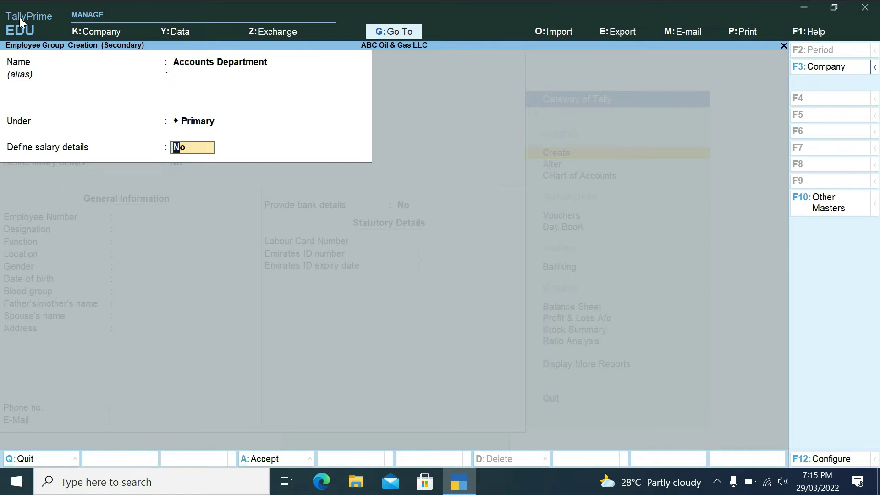
pyautogui.press('Return')
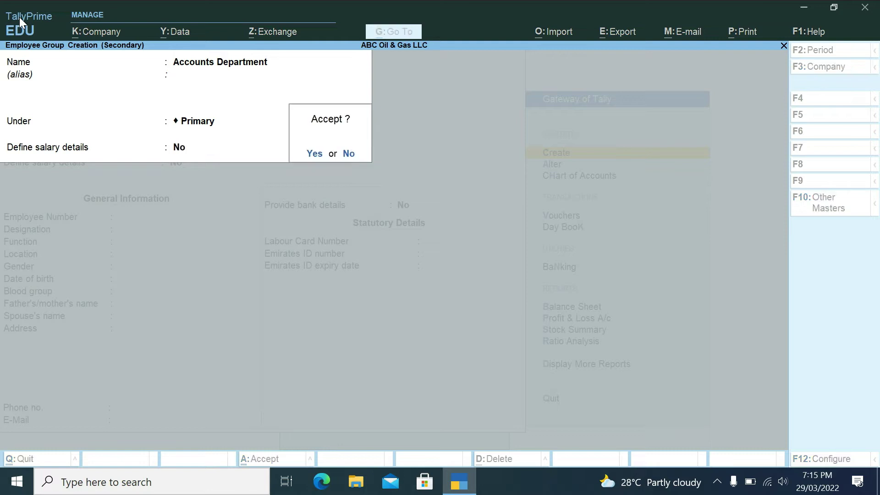
pyautogui.press('Return')
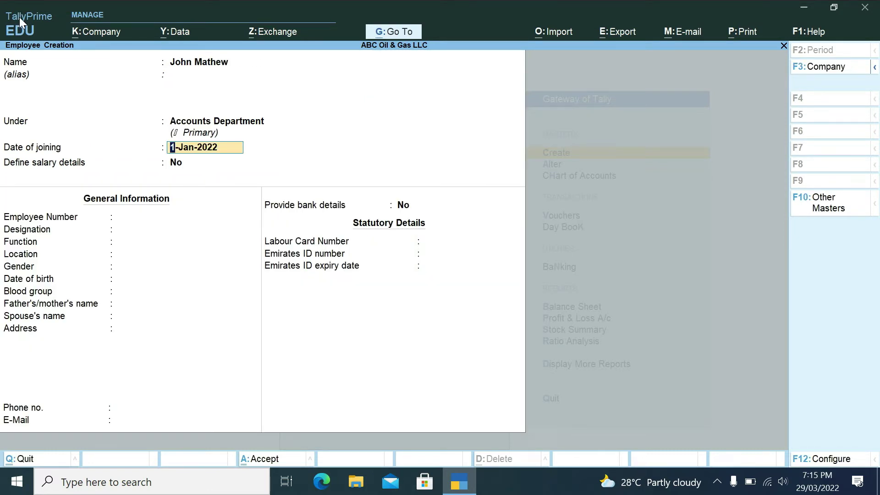
# - Keep joining date 1-Jan-2022 and answer Yes to define salary details
pyautogui.press('Return')
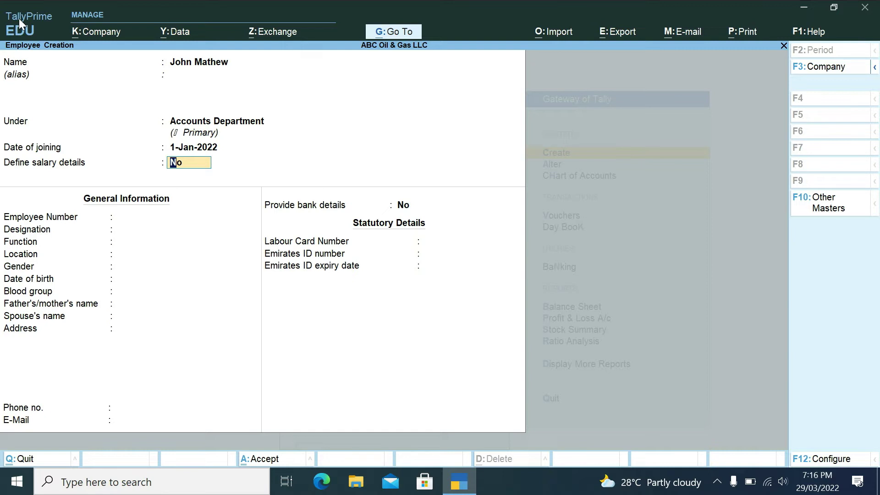
pyautogui.write('y')
pyautogui.press('Return')
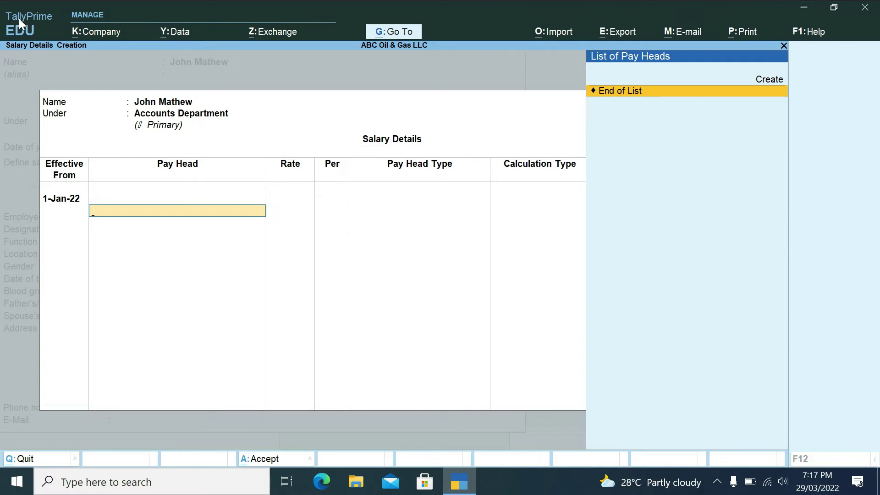
# - Create a Basic Salary pay head of type Earnings for Employees with Variable income type
pyautogui.hotkey('alt', 'c')
pyautogui.write('Basic Salary')
pyautogui.press('Return')
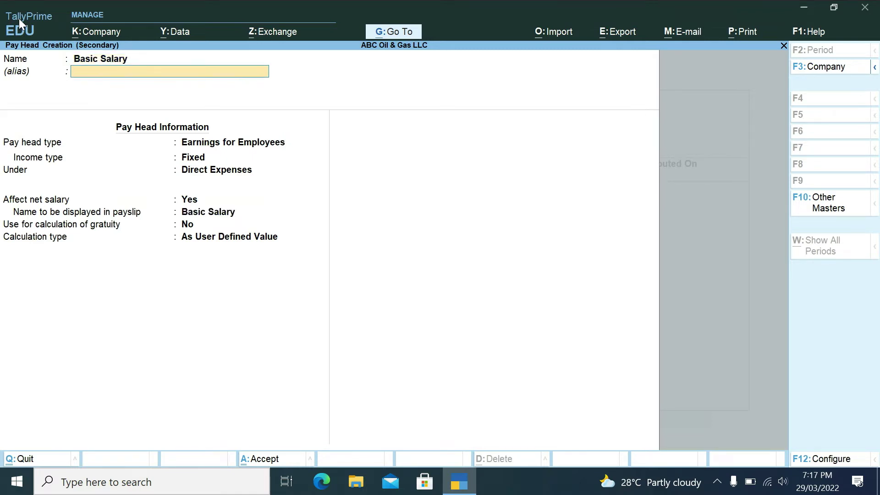
pyautogui.press('Return')
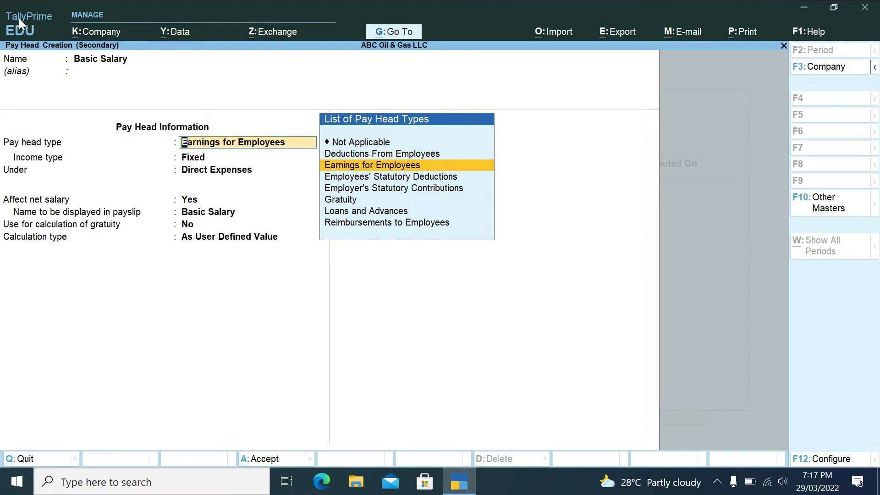
pyautogui.press('Return')
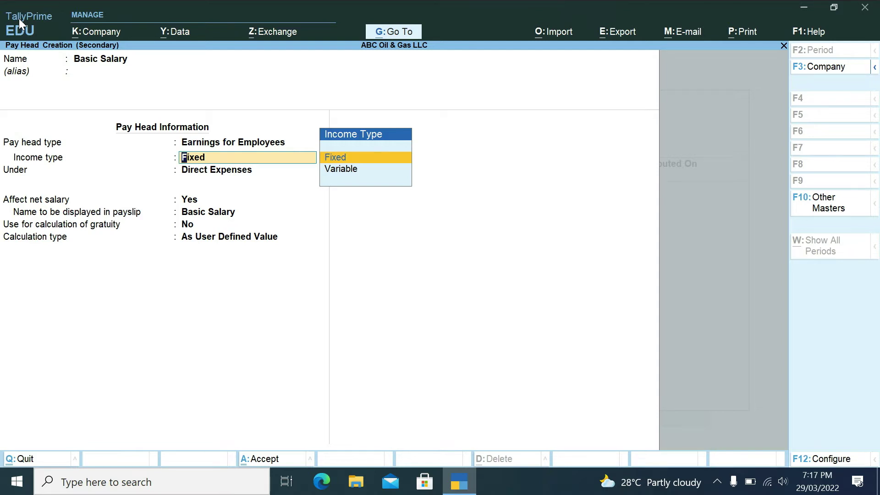
pyautogui.press('Down')
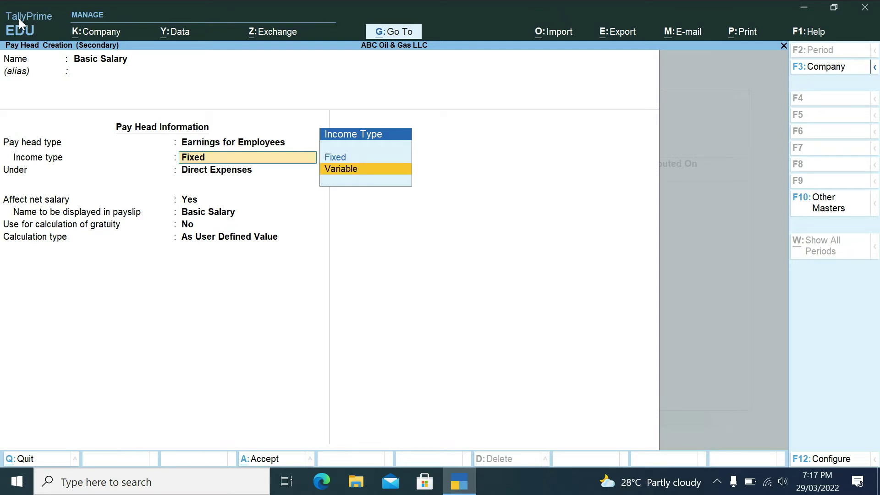
pyautogui.press('Return')
pyautogui.press('Down')
pyautogui.press('Down')
pyautogui.press('Down')
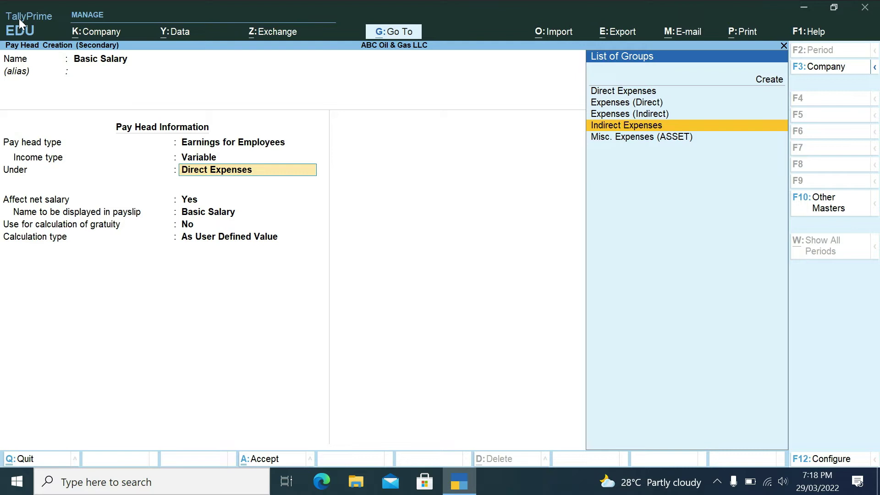
# - Put Basic Salary under Indirect Expenses, keep net salary and payslip name, and enable gratuity
pyautogui.press('Return')
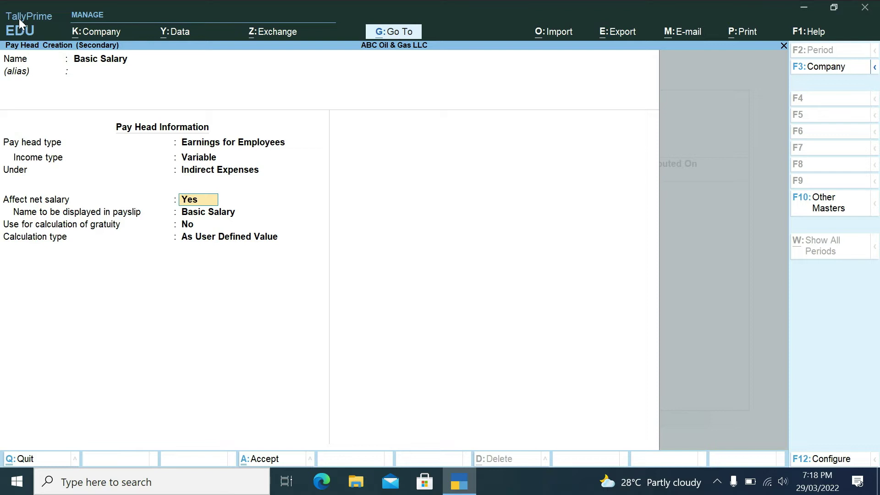
pyautogui.press('Return')
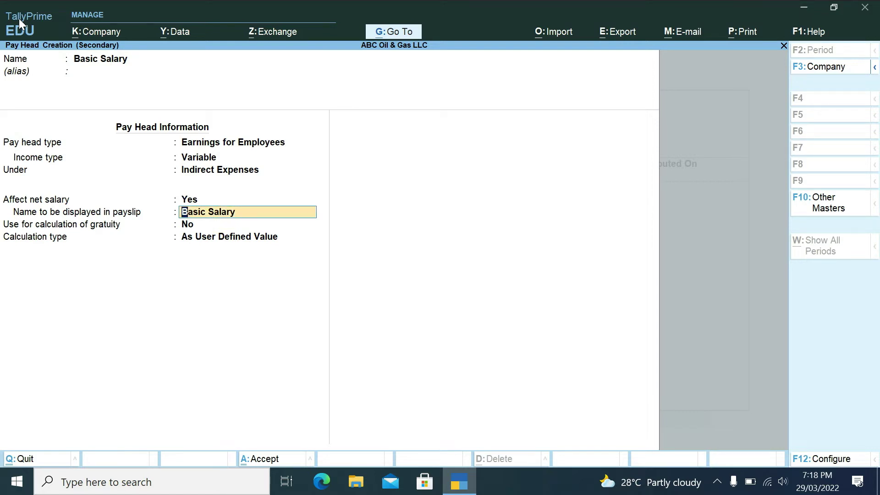
pyautogui.press('Return')
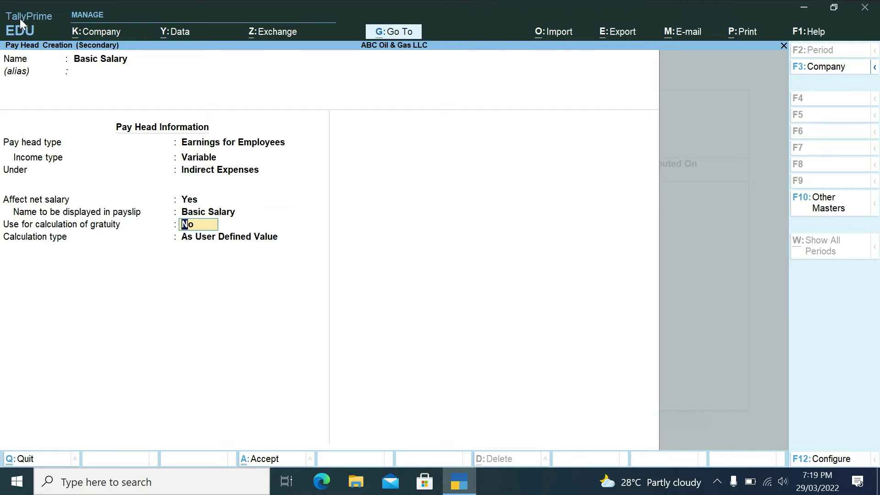
pyautogui.write('y')
# - Confirm gratuity and set Basic Salary's calculation type to On Attendance
pyautogui.press('Return')
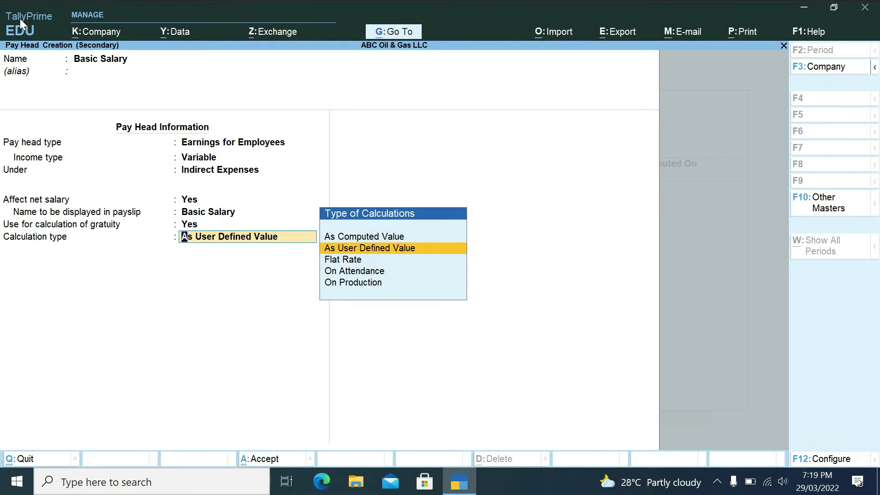
pyautogui.press('Down')
pyautogui.press('Down')
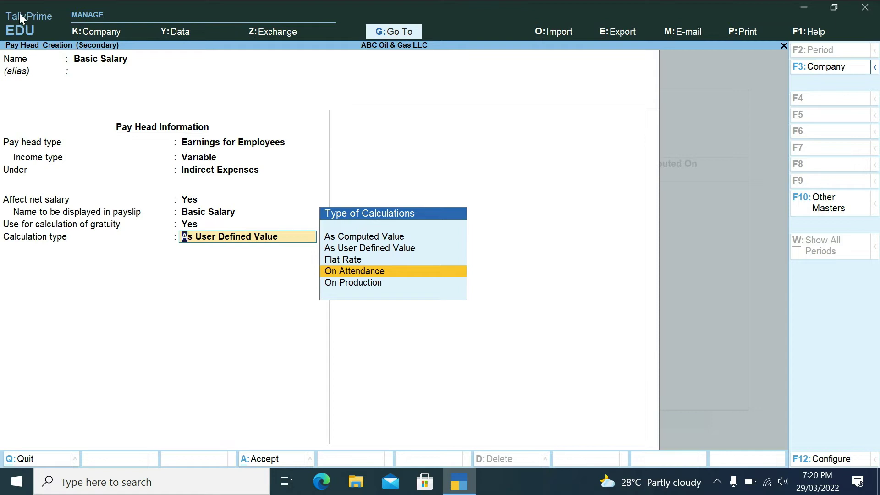
pyautogui.press('Return')
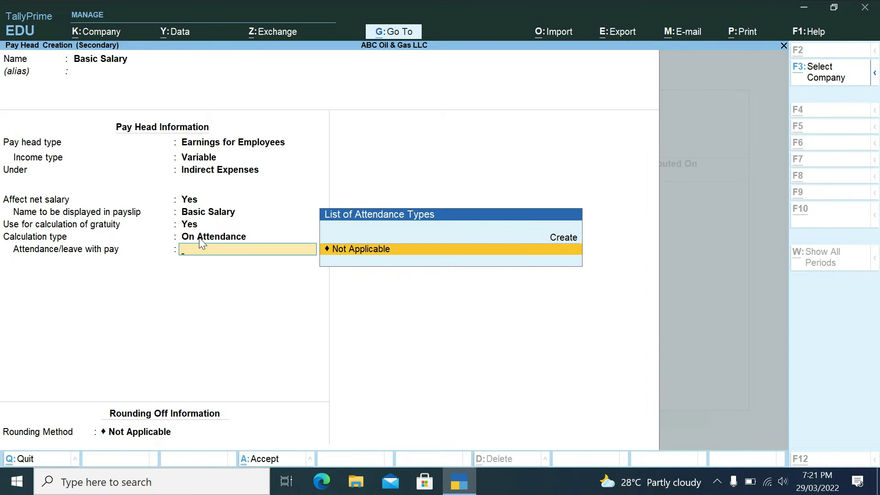
# - Add the attendance type 'Present' with alias 'X' under Primary and save it
pyautogui.hotkey('alt', 'c')
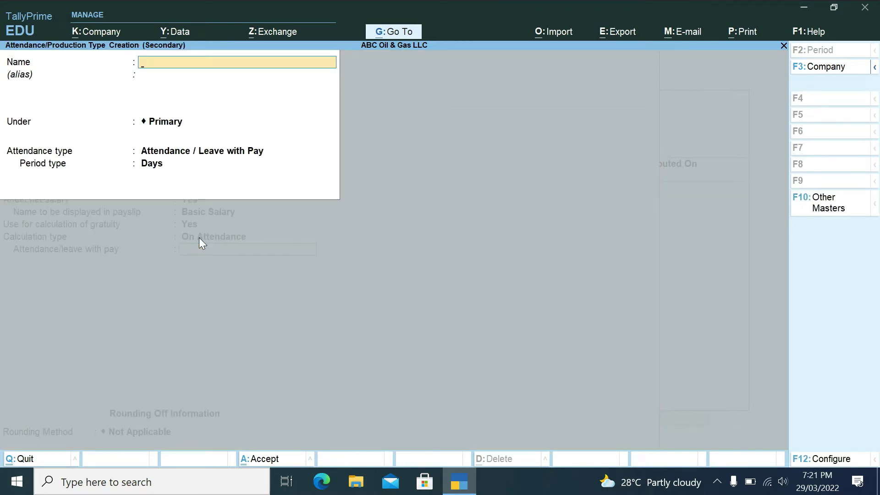
pyautogui.write('Present')
pyautogui.press('Return')
pyautogui.write('X')
pyautogui.press('Return')
pyautogui.press('Return')
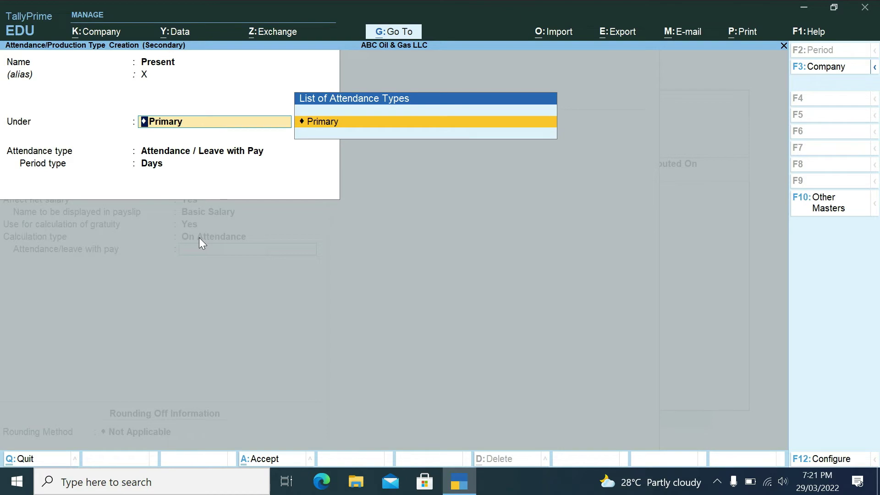
pyautogui.press('Return')
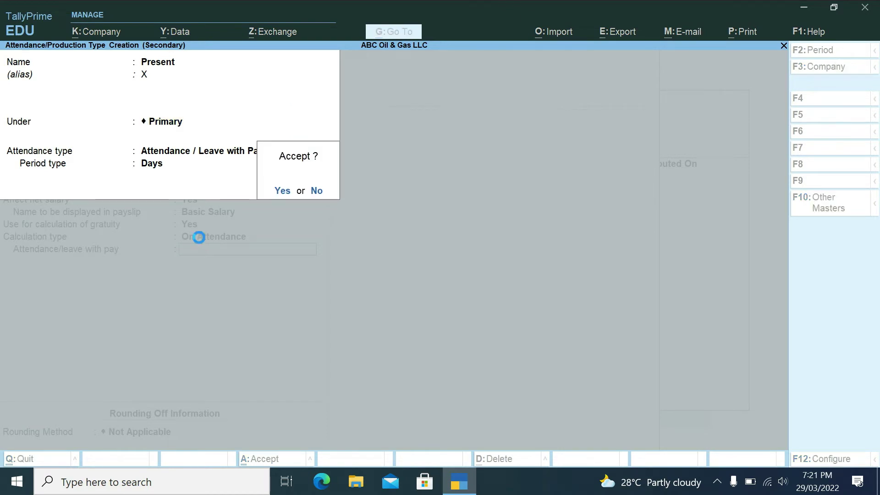
pyautogui.press('Return')
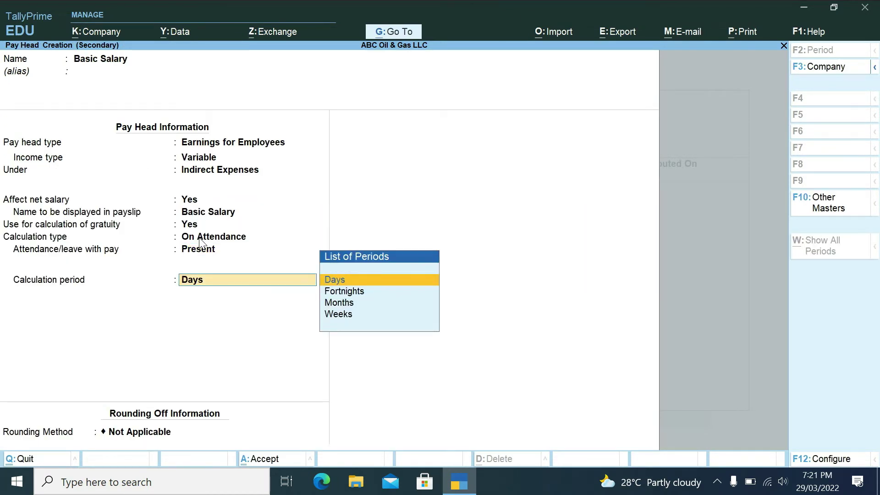
# - Set Basic Salary's period to Months, As per Calendar Period, Not Applicable rounding, and save it
pyautogui.press('Down')
pyautogui.press('Down')
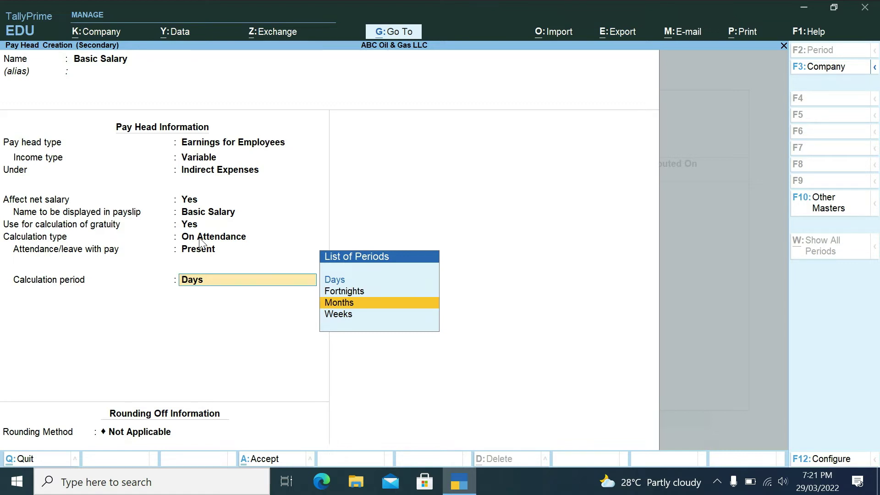
pyautogui.press('Return')
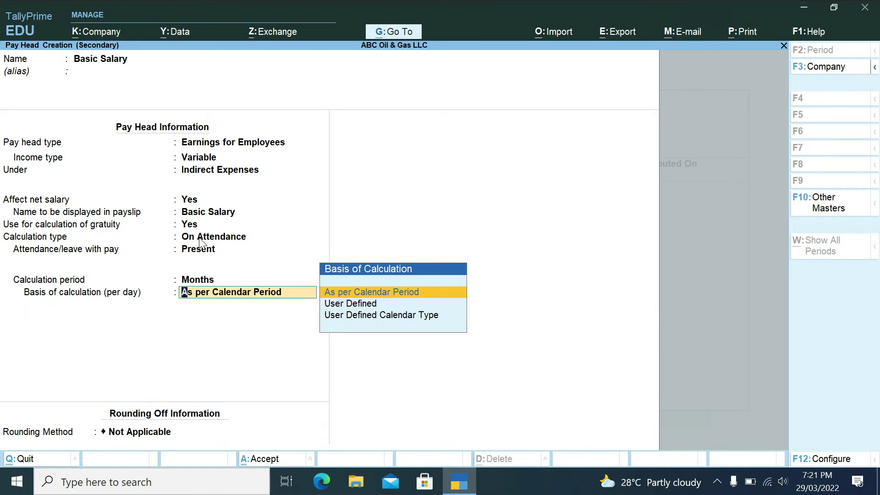
pyautogui.press('Return')
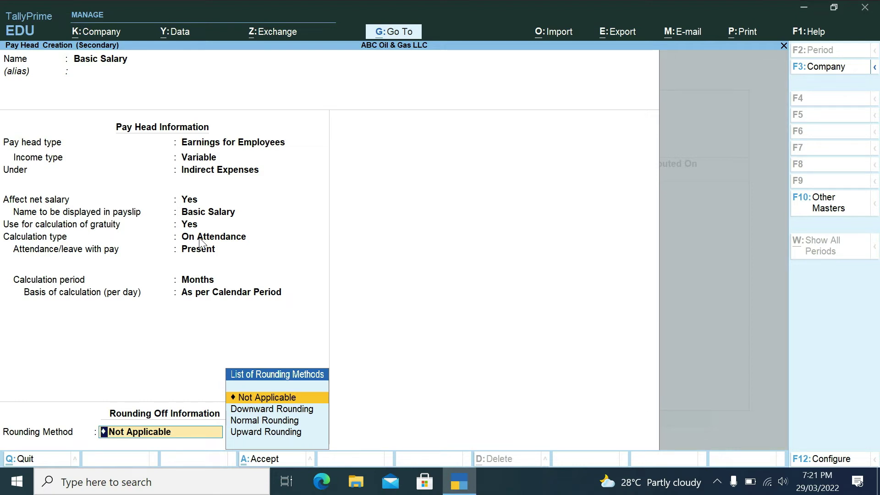
pyautogui.press('Return')
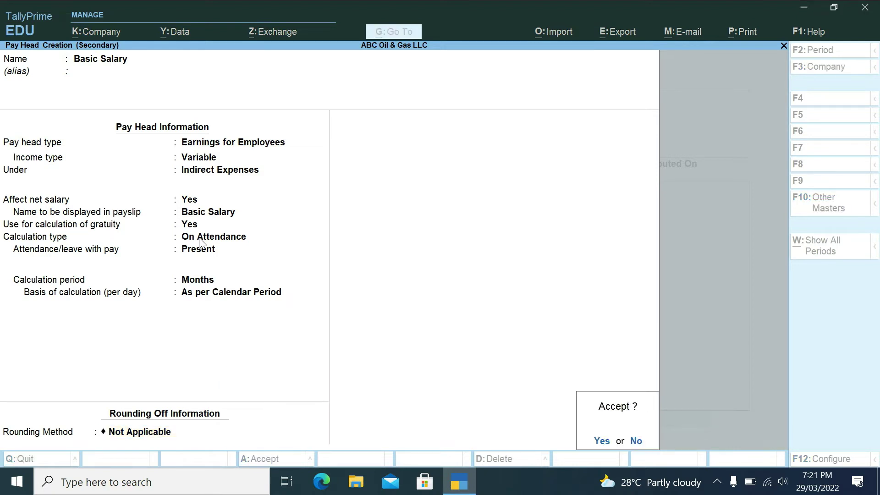
pyautogui.press('Return')
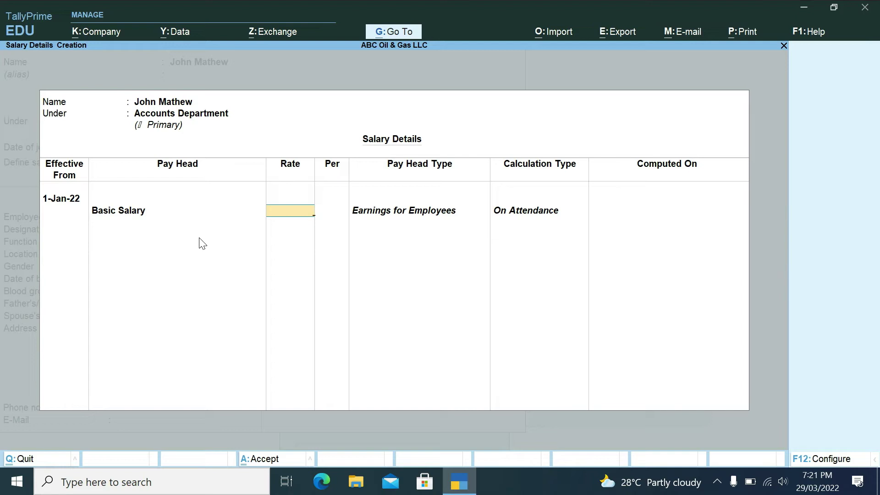
# - Set Basic Salary's rate to 1,800.00 per month and start a new pay head
pyautogui.write('1800')
pyautogui.press('Return')
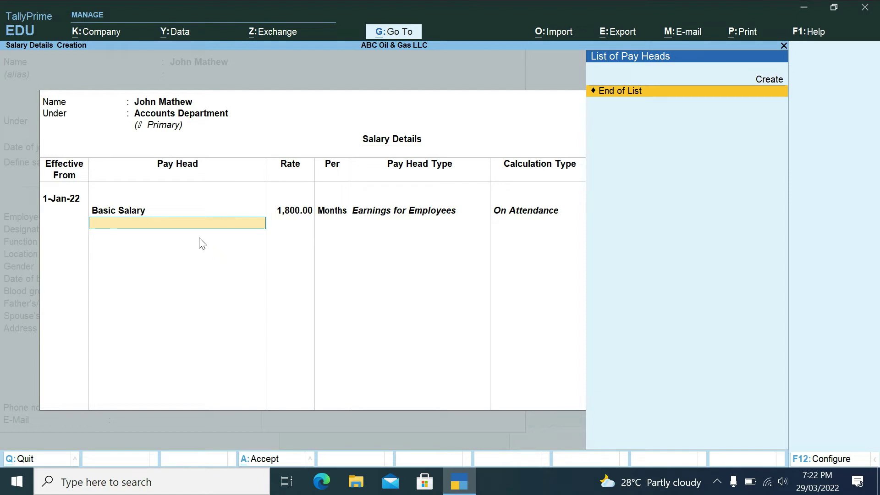
pyautogui.hotkey('alt', 'c')
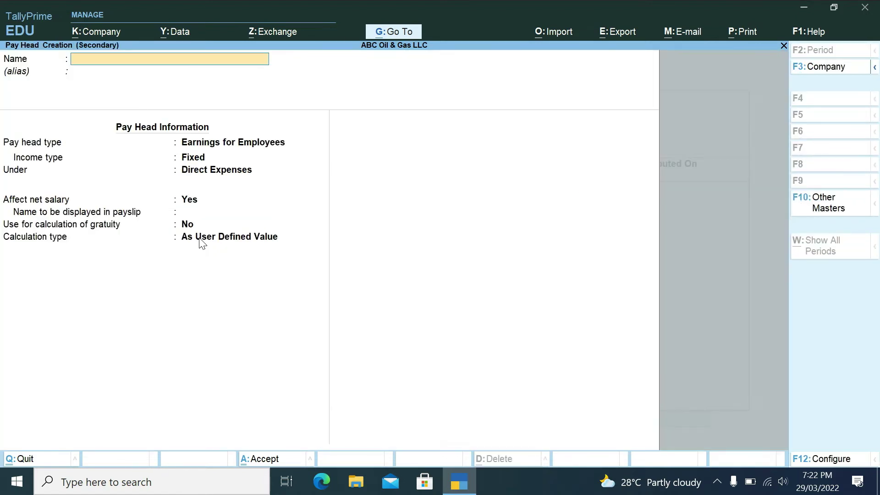
# - Name the pay head 'Job Allowence' as Variable Earnings for Employees under Indirect Expenses
pyautogui.write('Job Allowence')
pyautogui.press('Return')
pyautogui.press('Return')
pyautogui.press('Return')
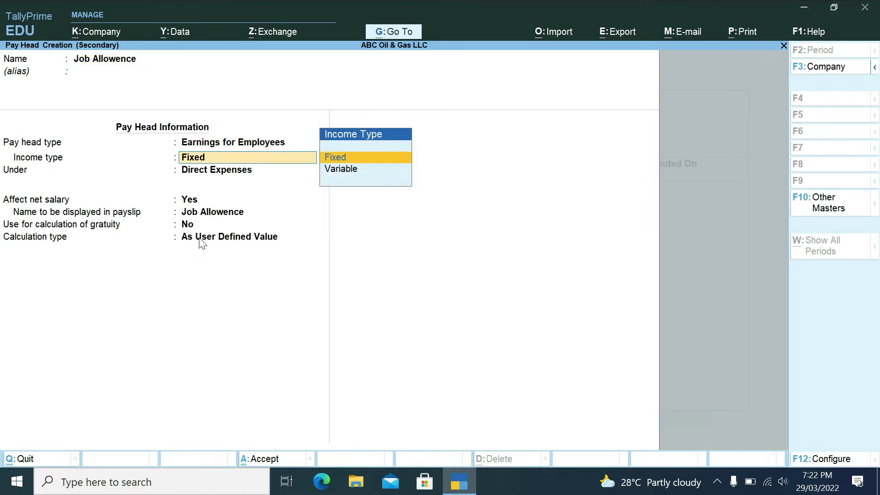
pyautogui.press('Down')
pyautogui.press('Return')
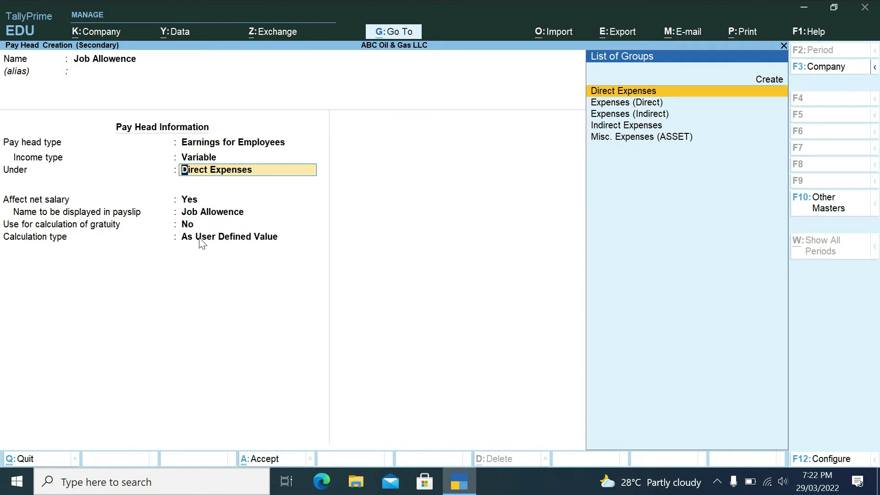
pyautogui.press('Down')
pyautogui.press('Down')
pyautogui.press('Down')
pyautogui.press('Return')
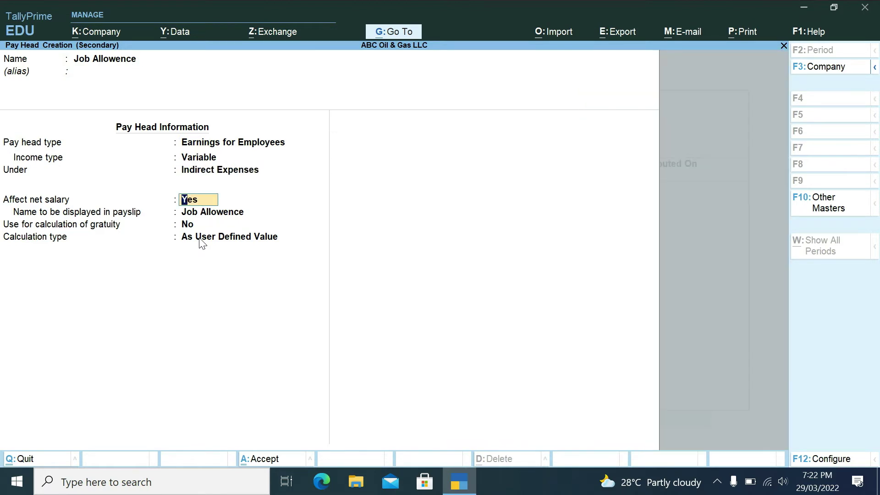
pyautogui.press('Return')
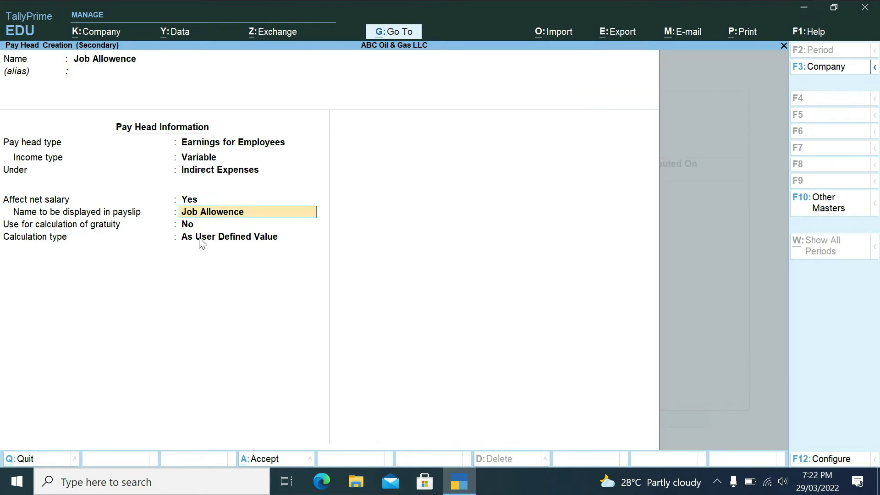
pyautogui.press('Return')
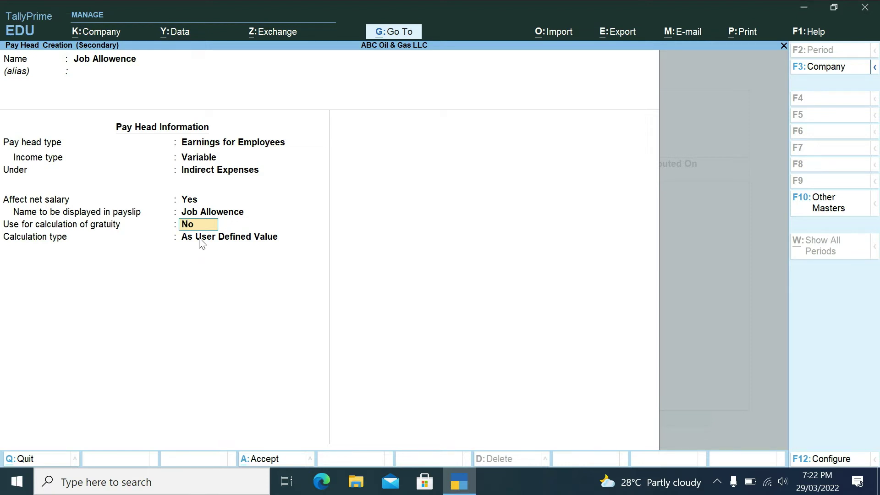
# - Calculate it On Attendance with X, per calendar Month, Not Applicable rounding, and accept
pyautogui.press('Return')
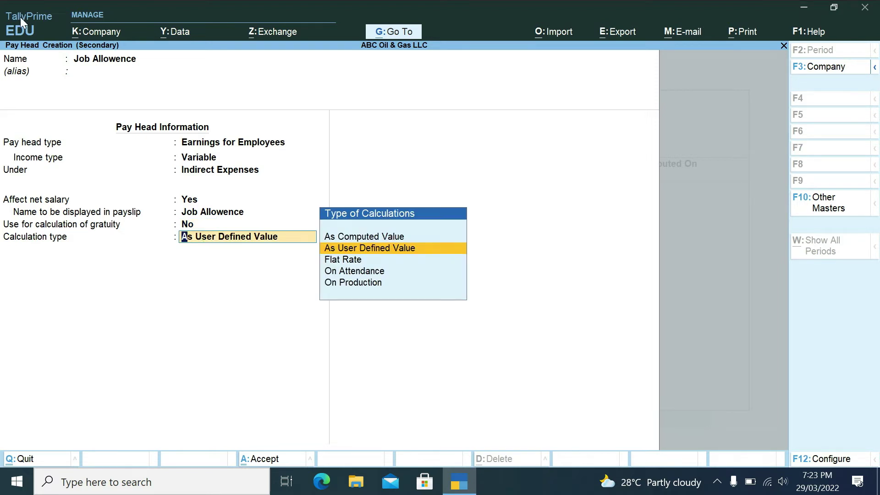
pyautogui.press('Down')
pyautogui.press('Down')
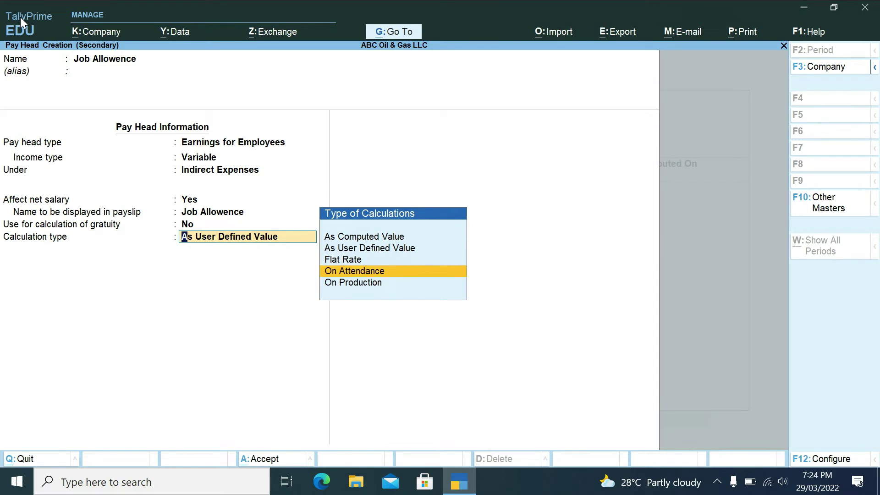
pyautogui.press('Return')
pyautogui.press('Down')
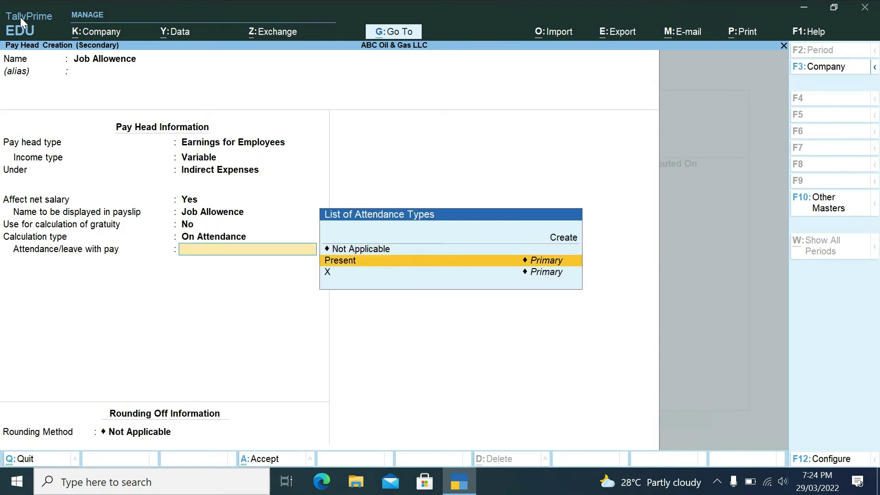
pyautogui.press('Down')
pyautogui.press('Return')
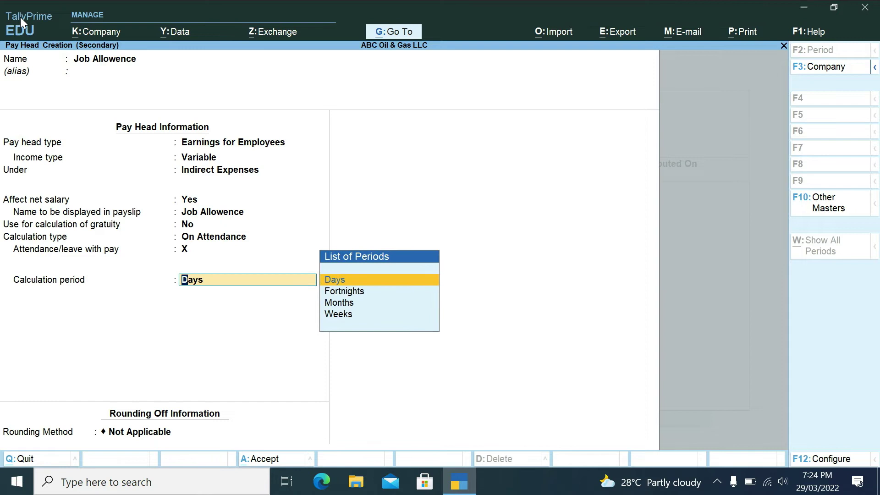
pyautogui.press('Down')
pyautogui.press('Down')
pyautogui.press('Return')
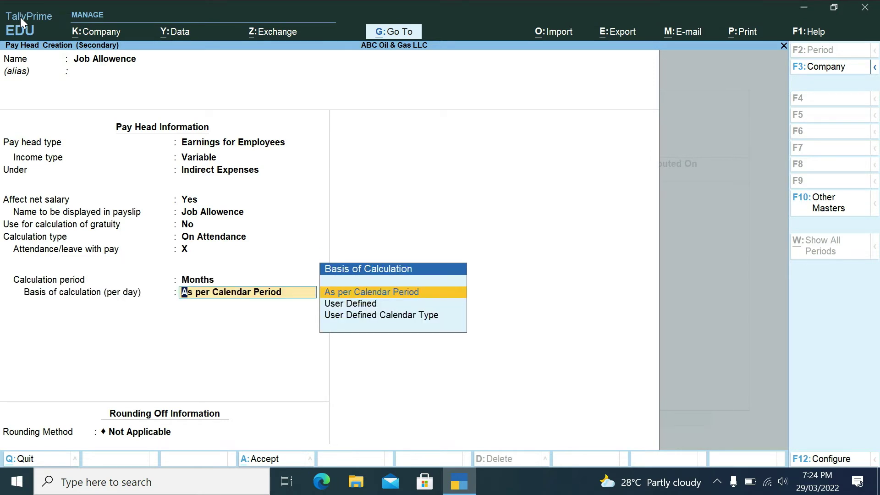
pyautogui.press('Return')
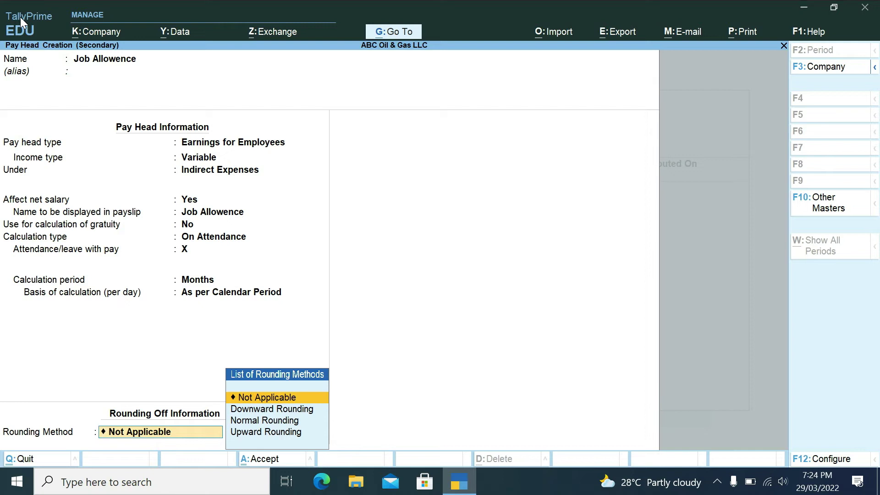
pyautogui.press('Return')
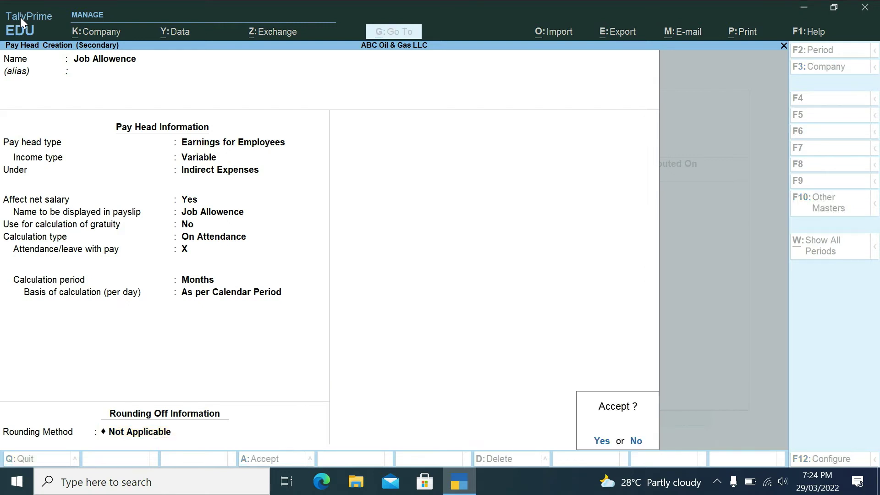
pyautogui.press('Return')
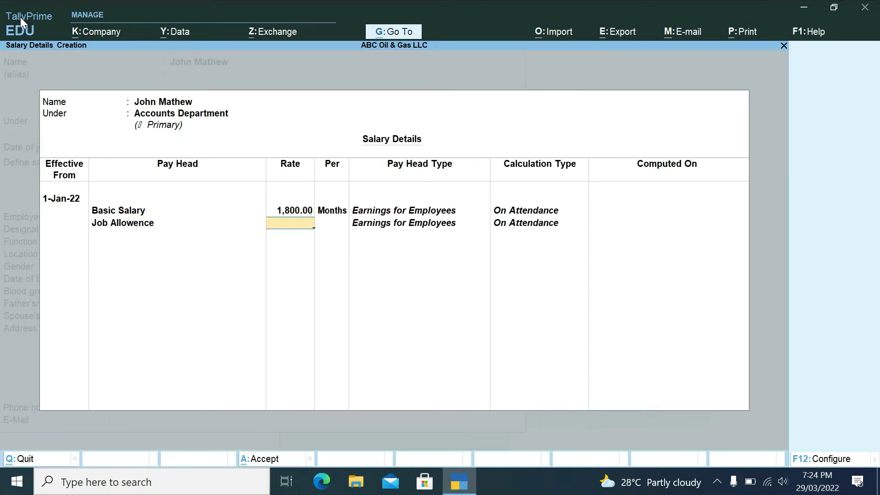
# - Give Job Allowence 2,000 per month and name a new pay head 'Cost of Allowence'
pyautogui.write('2000')
pyautogui.press('Return')
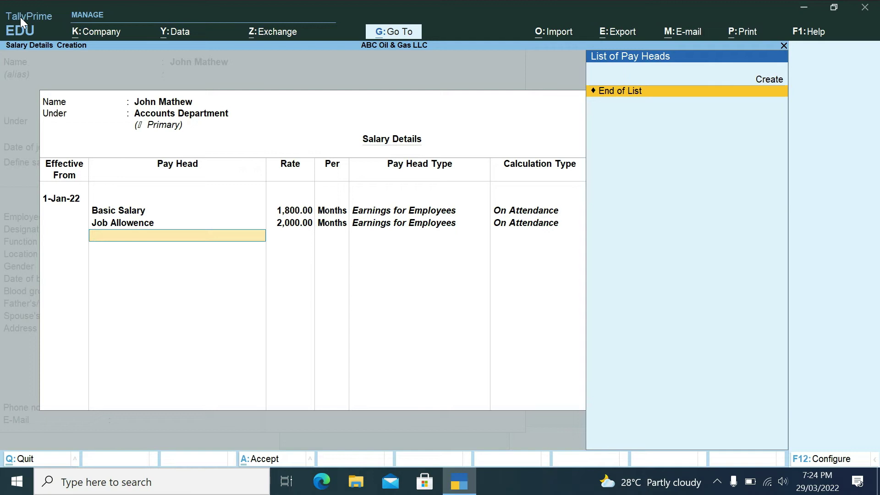
pyautogui.hotkey('alt', 'c')
pyautogui.write('Cost of Allowence')
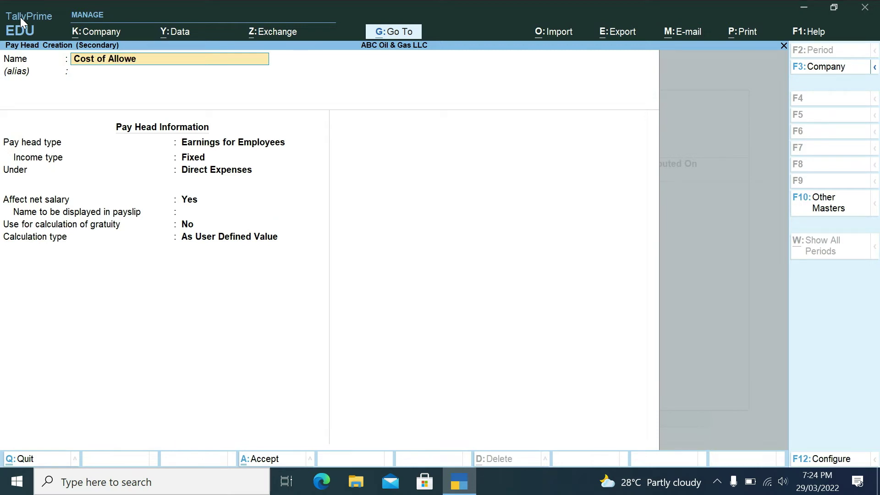
# - Make Cost of Allowence a Variable Earnings for Employees pay head under Indirect Expenses
pyautogui.press('Return')
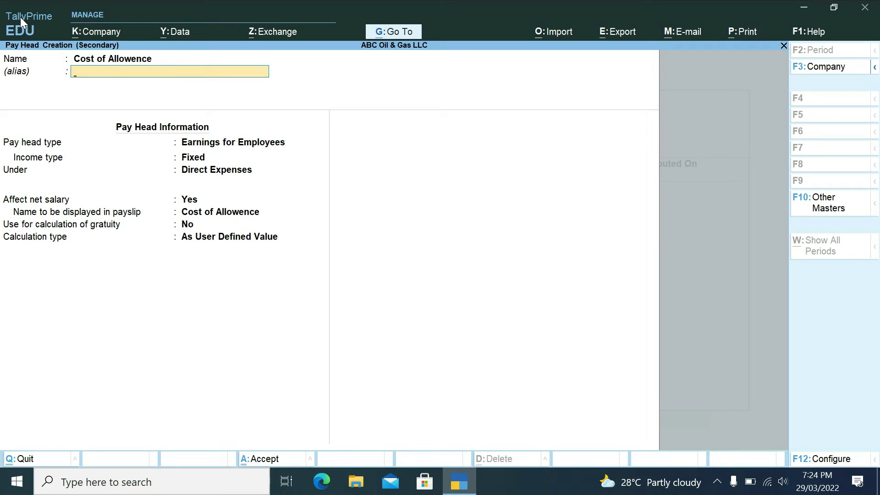
pyautogui.press('Return')
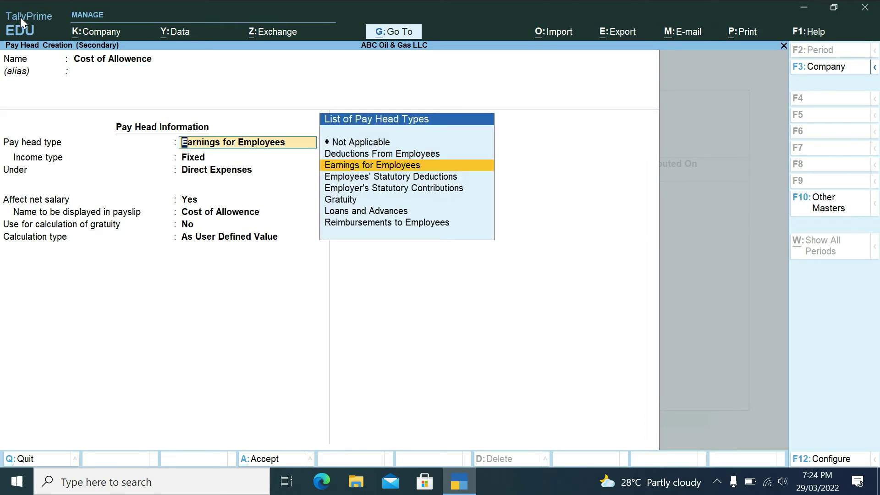
pyautogui.press('Return')
pyautogui.press('Down')
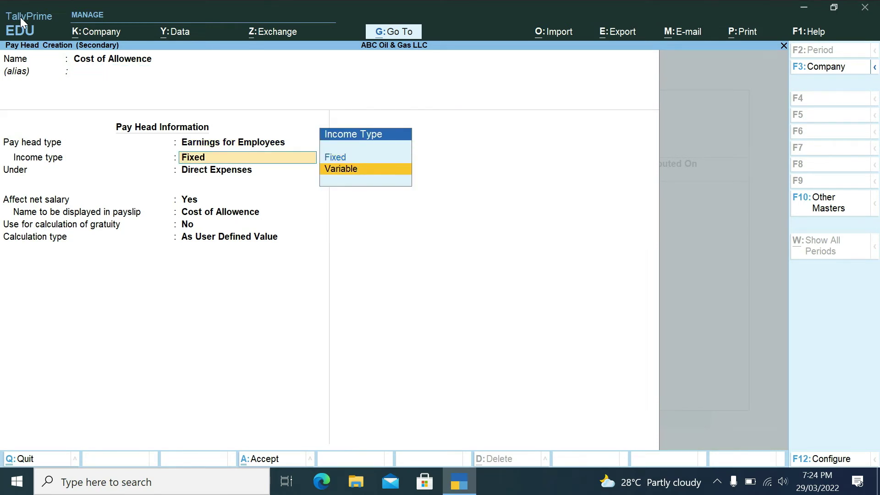
pyautogui.press('Return')
pyautogui.press('Down')
pyautogui.press('Down')
pyautogui.press('Down')
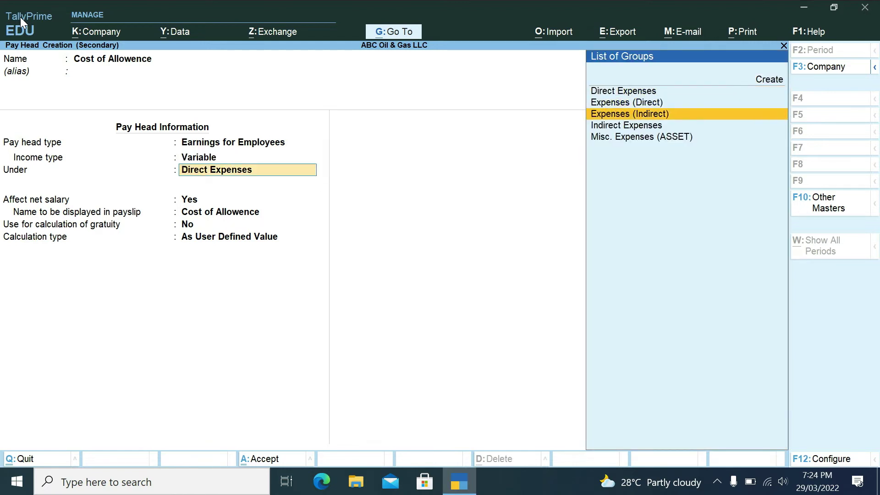
pyautogui.press('Return')
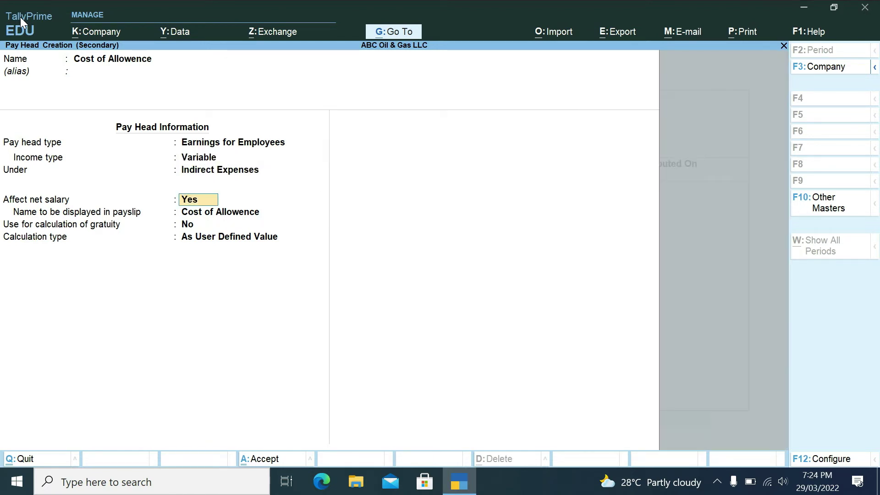
pyautogui.press('Return')
pyautogui.press('Return')
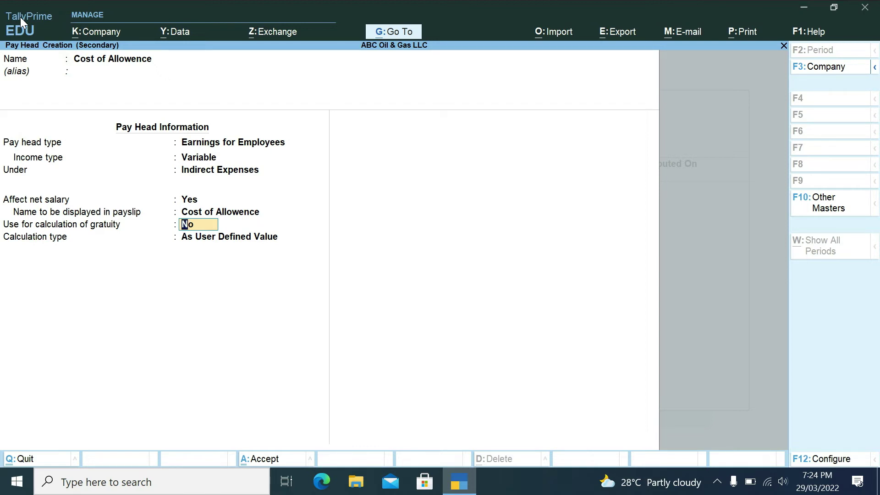
# - Calculate it On Attendance with X, per calendar Month, Not Applicable rounding, and save
pyautogui.press('Return')
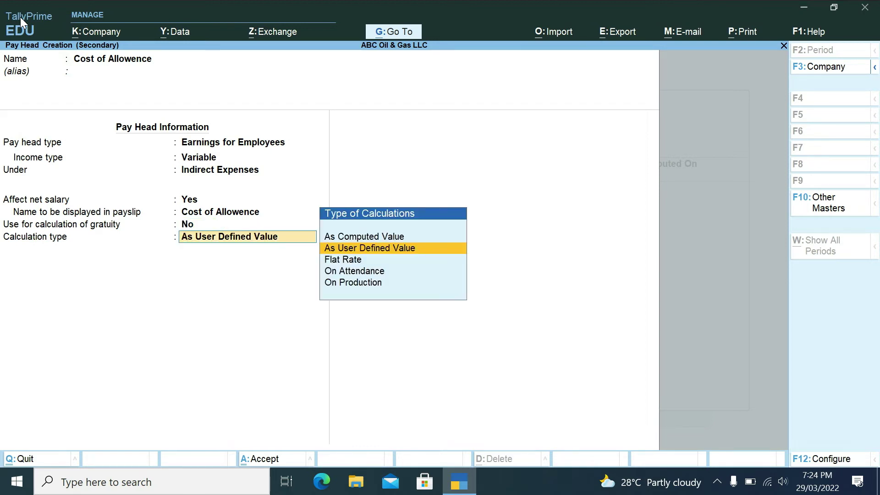
pyautogui.press('Down')
pyautogui.press('Down')
pyautogui.press('Down')
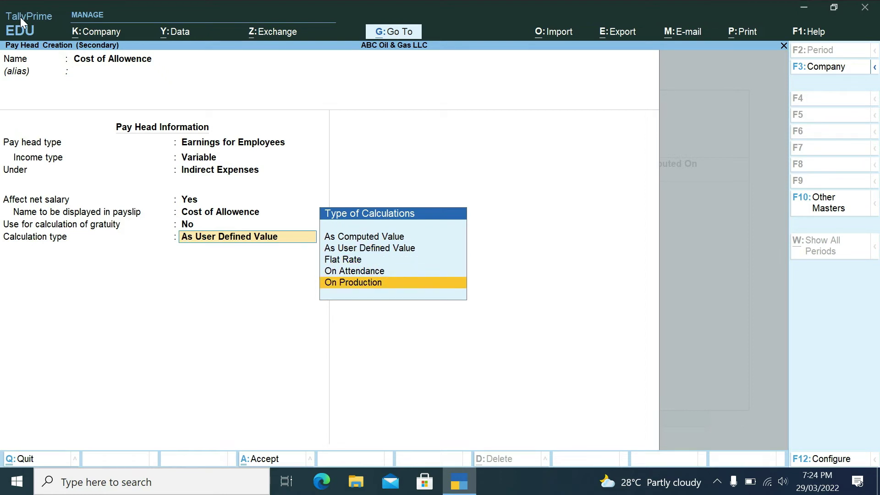
pyautogui.press('Up')
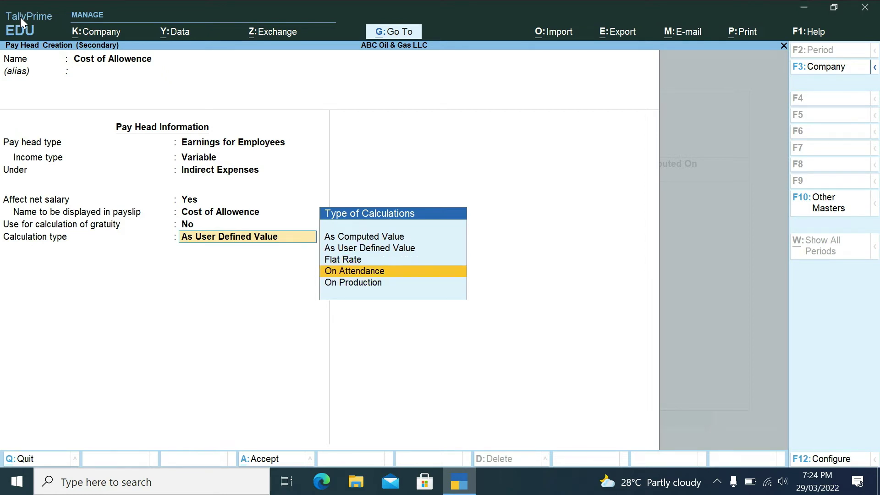
pyautogui.press('Return')
pyautogui.press('Down')
pyautogui.press('Down')
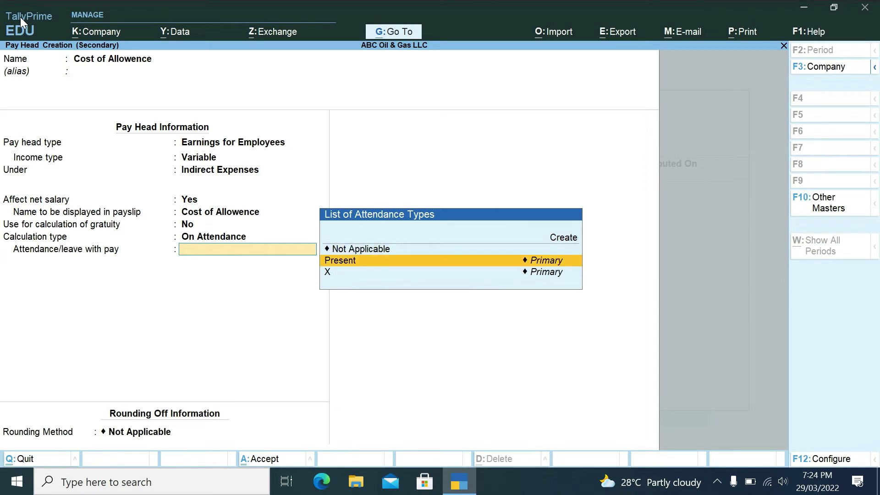
pyautogui.press('Return')
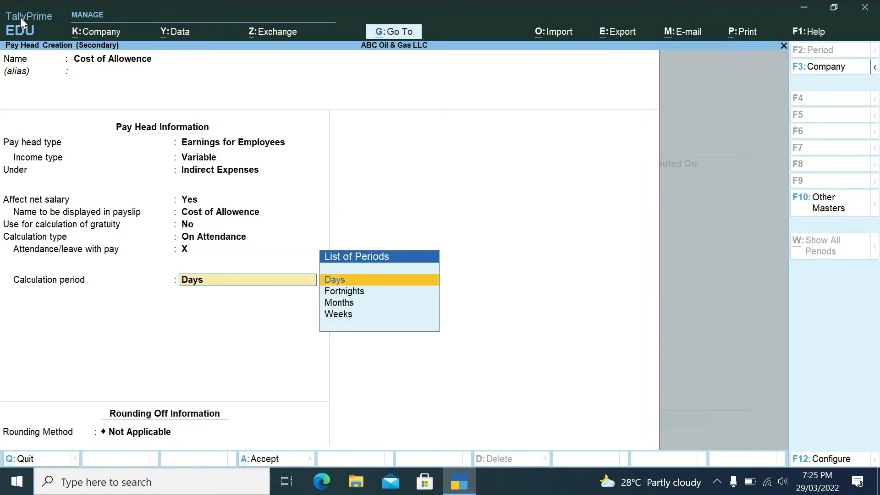
pyautogui.press('Down')
pyautogui.press('Down')
pyautogui.press('Return')
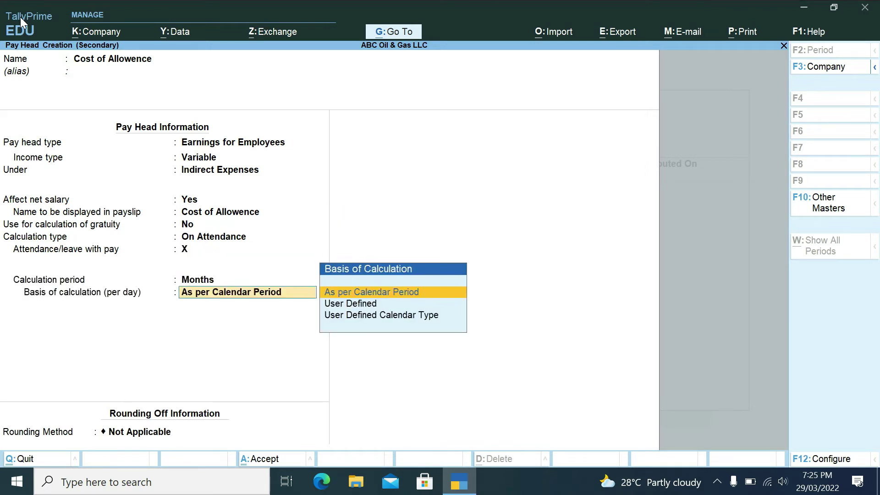
pyautogui.press('Down')
pyautogui.press('Up')
pyautogui.press('Return')
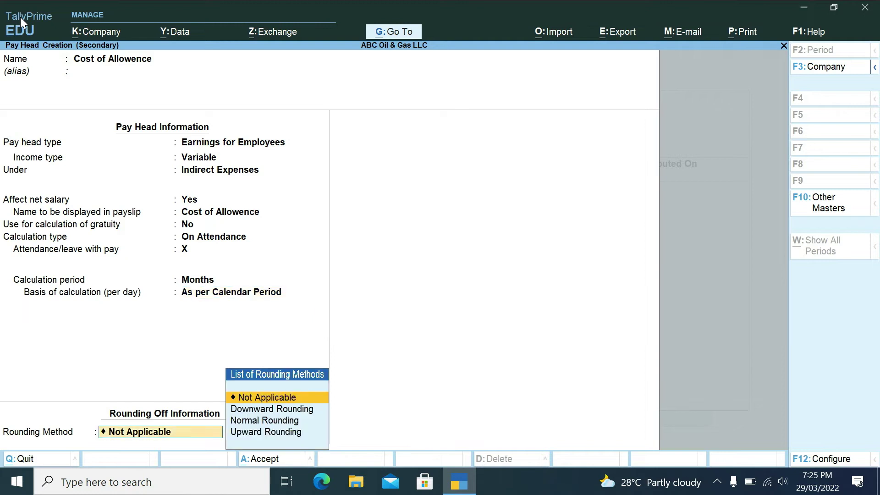
pyautogui.press('Return')
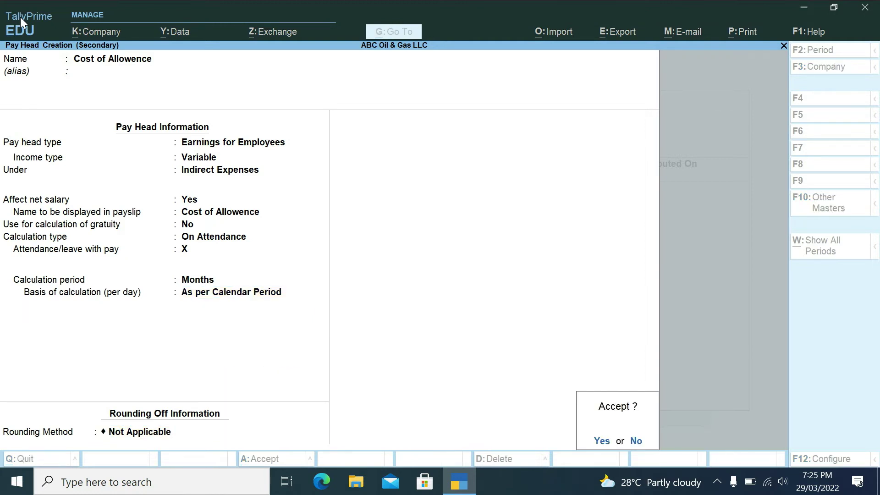
pyautogui.press('Return')
# - Set Cost of Allowence to 1,100 per month and save the salary details
pyautogui.write('1100')
pyautogui.press('Return')
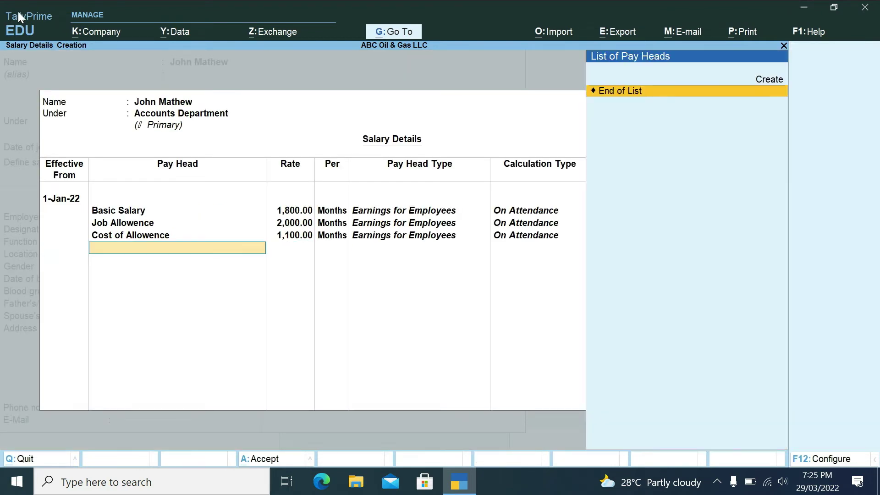
pyautogui.press('Return')
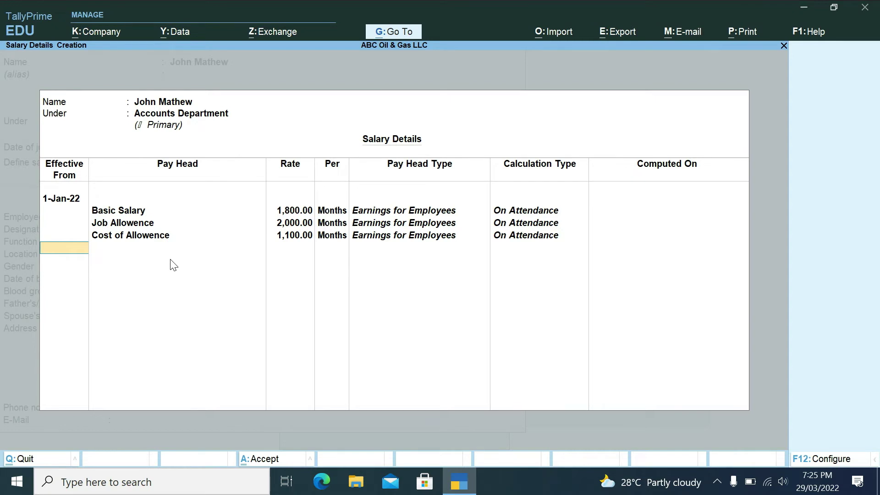
pyautogui.press('Return')
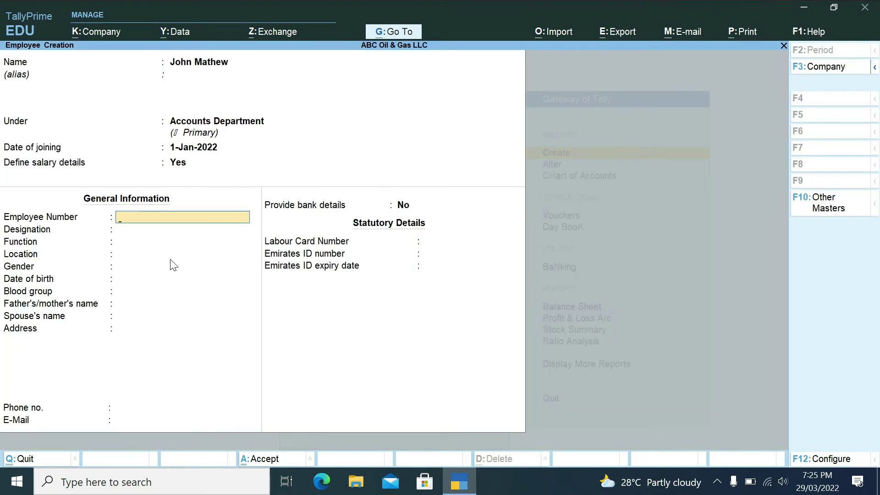
# - Enter the employee number, correcting its last digit
pyautogui.write('AOS295')
pyautogui.press('BackSpace')
pyautogui.write('8')
pyautogui.press('Return')
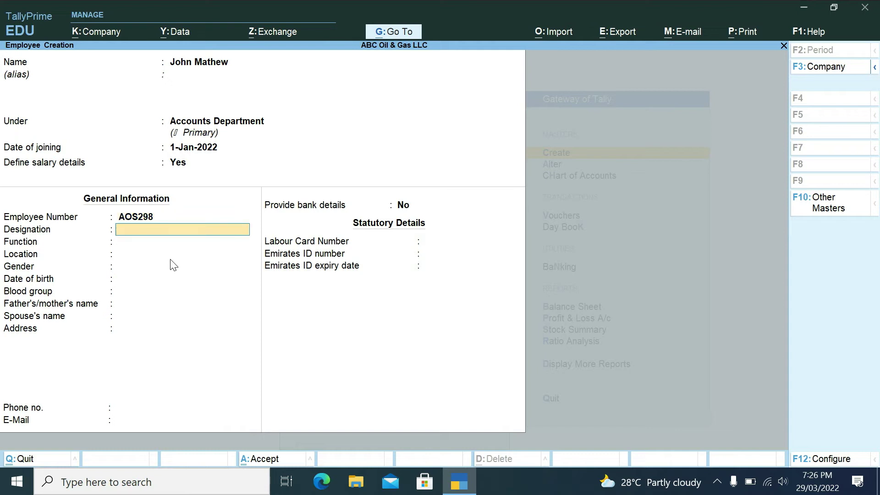
# - Set gender to Male, leave the remaining fields blank, and save the employee
pyautogui.press('Return')
pyautogui.press('Return')
pyautogui.press('Return')
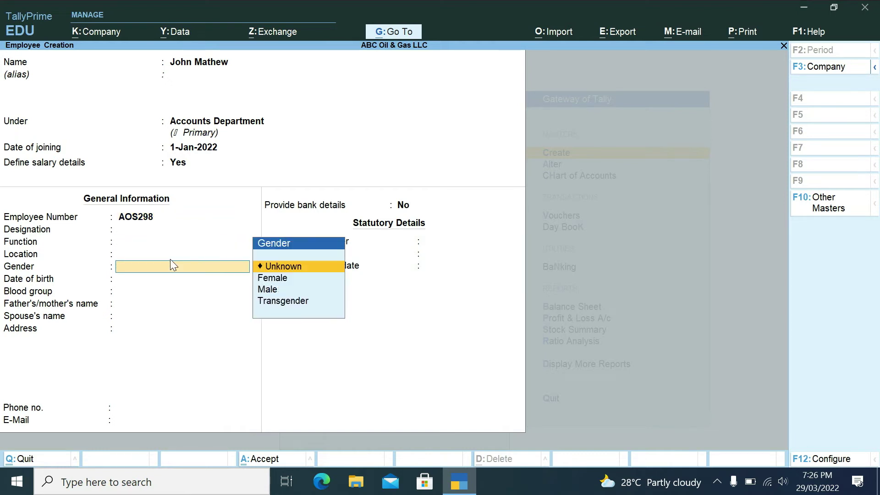
pyautogui.press('Down')
pyautogui.press('Down')
pyautogui.press('Return')
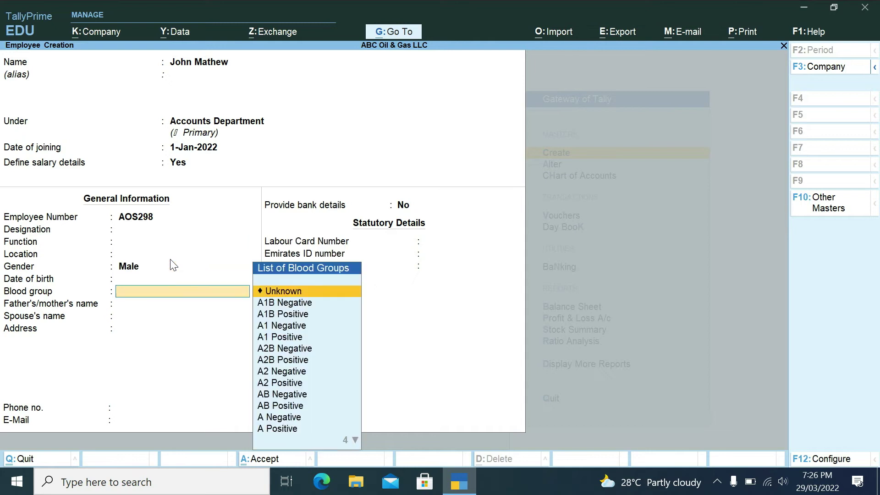
pyautogui.press('Return')
pyautogui.press('Return')
pyautogui.press('Return')
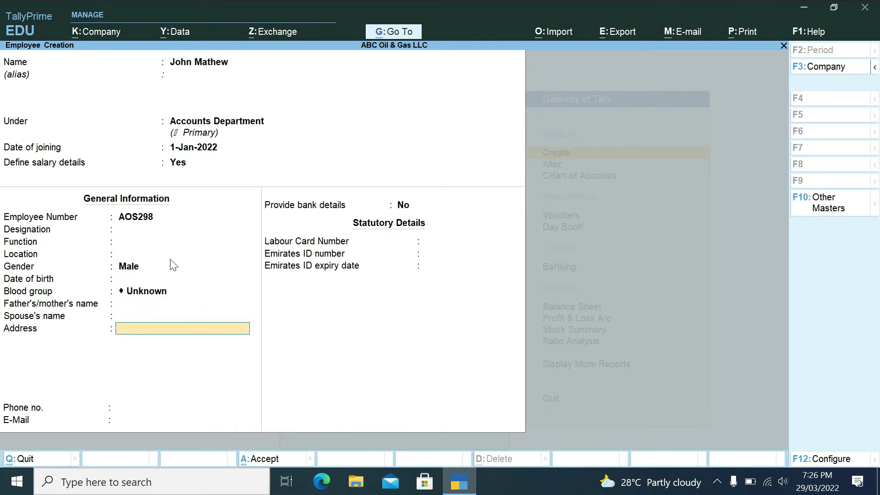
pyautogui.press('Return')
pyautogui.press('Return')
pyautogui.press('Return')
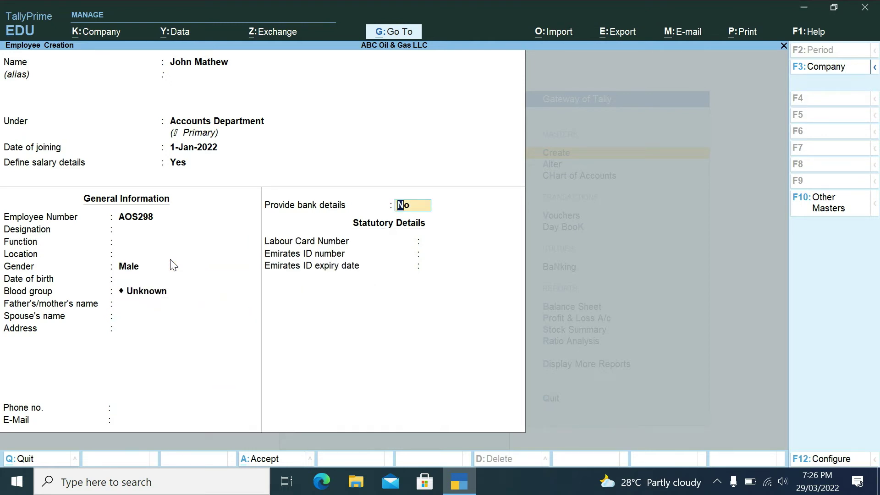
pyautogui.press('Return')
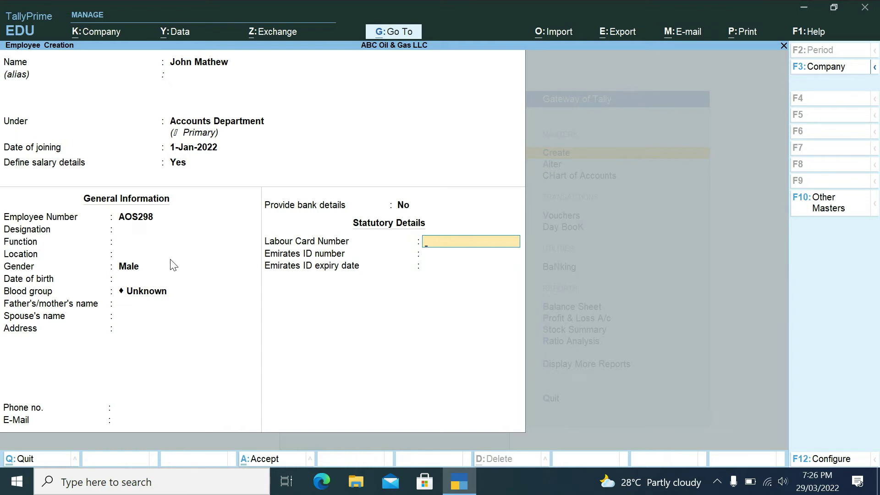
pyautogui.press('Return')
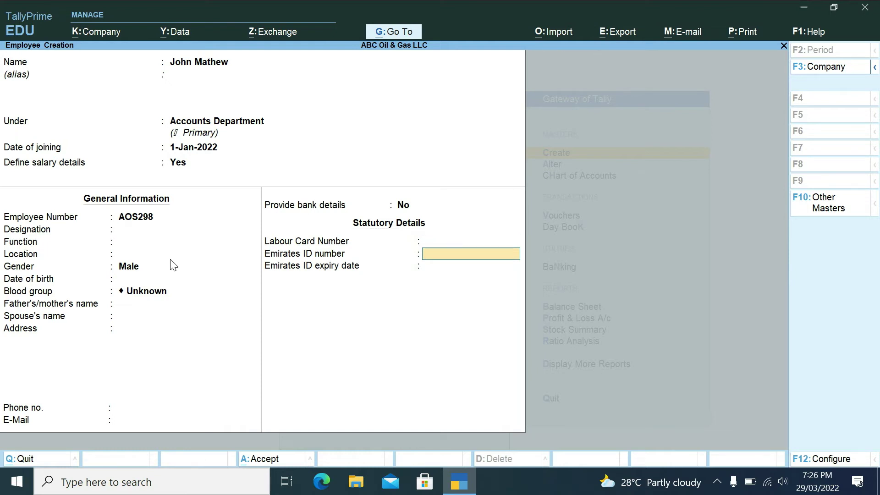
pyautogui.press('Return')
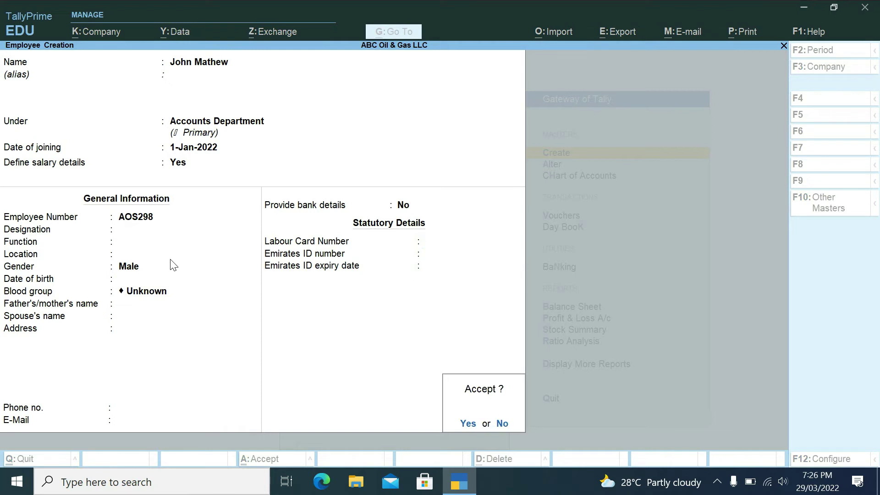
pyautogui.press('Return')
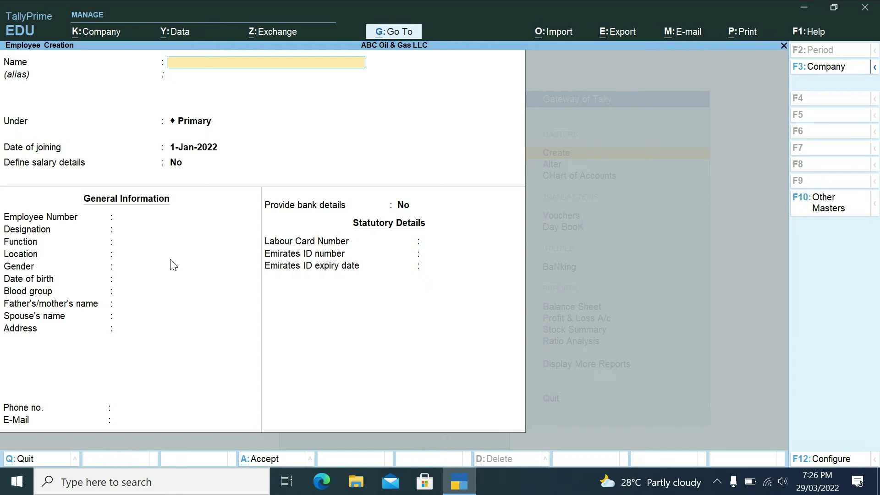
# - Enter the second employee's name and move to the group field
pyautogui.press('Return')
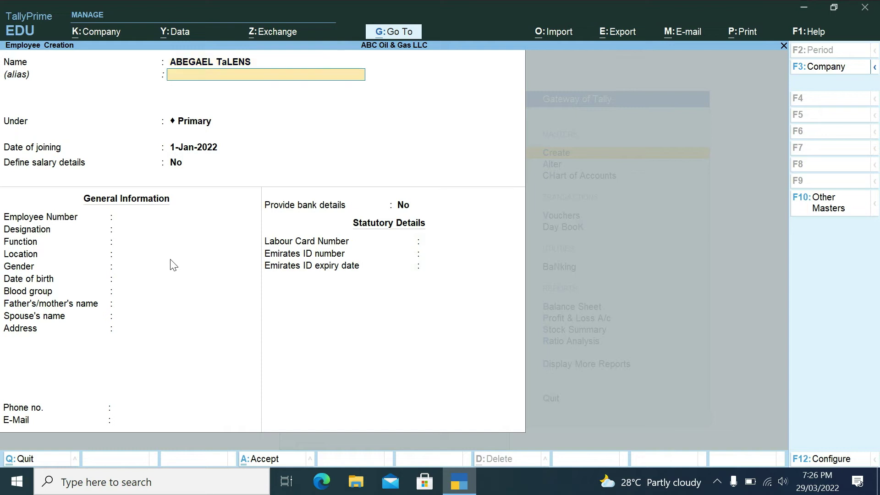
pyautogui.press('Return')
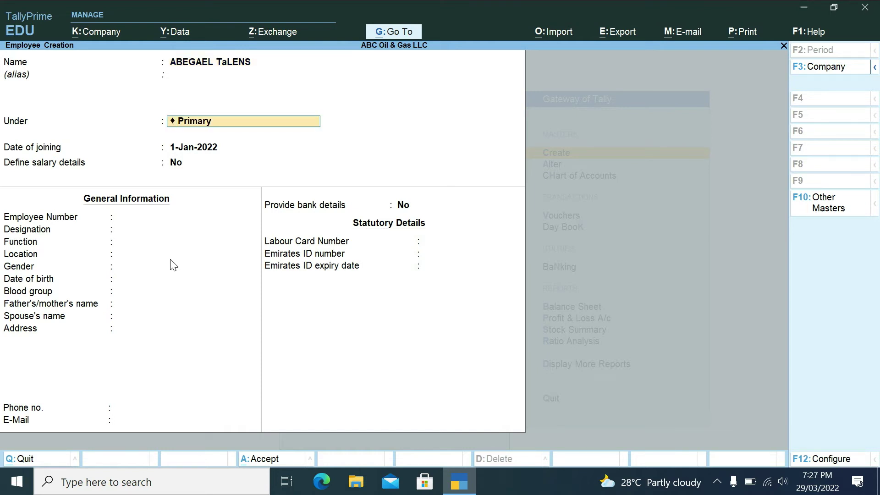
# - Create the employee group 'Admin Departments' under Primary and assign the employee to it
pyautogui.press('alt')
pyautogui.hotkey('alt', 'c')
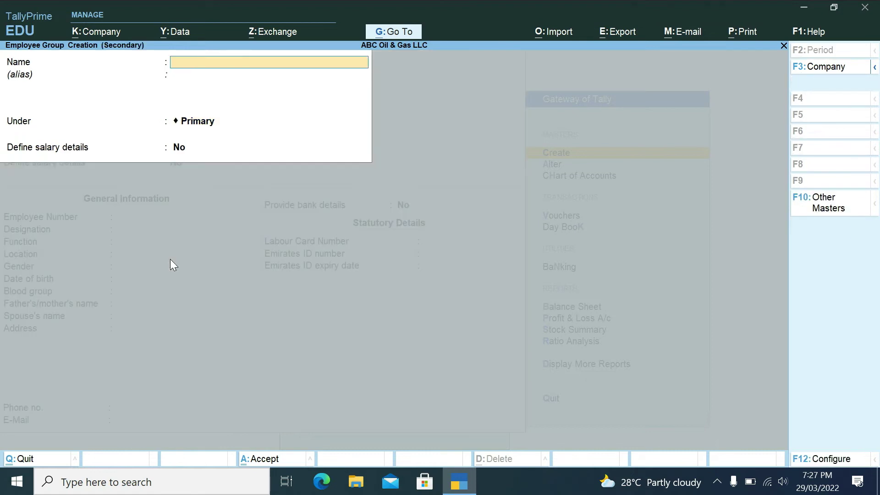
pyautogui.write('Admin Departments')
pyautogui.press('Return')
pyautogui.press('Return')
pyautogui.press('Return')
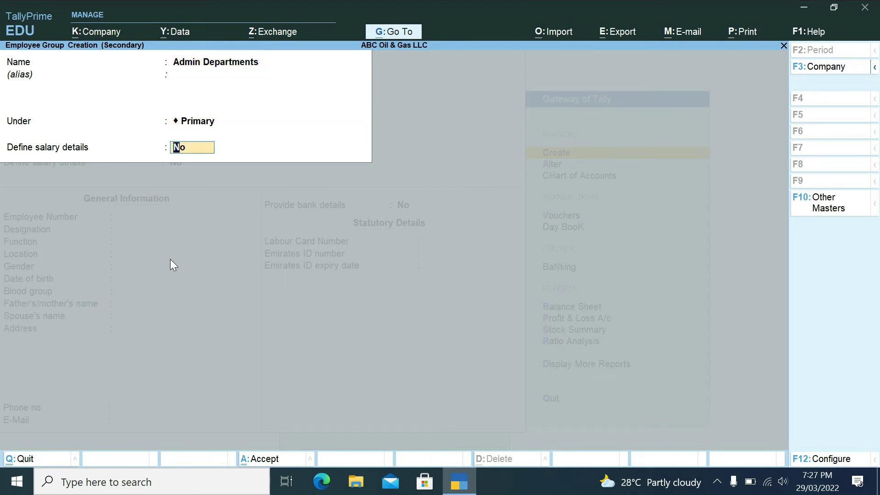
pyautogui.press('Return')
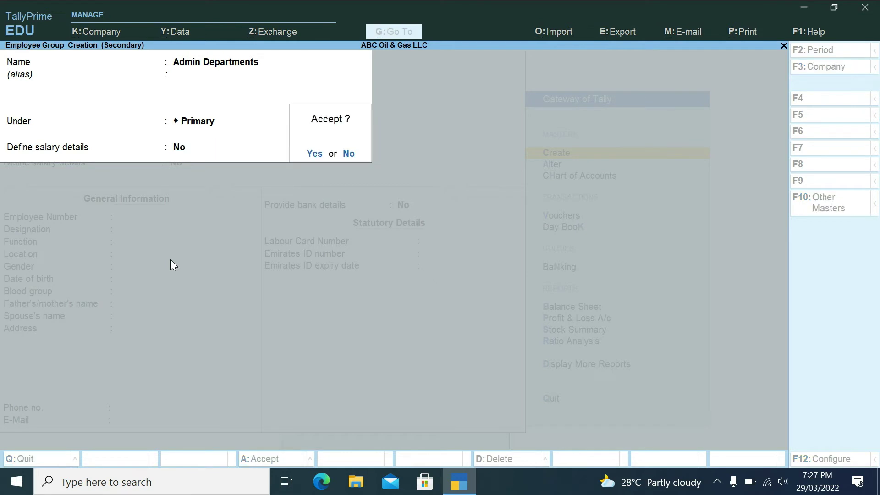
pyautogui.press('Return')
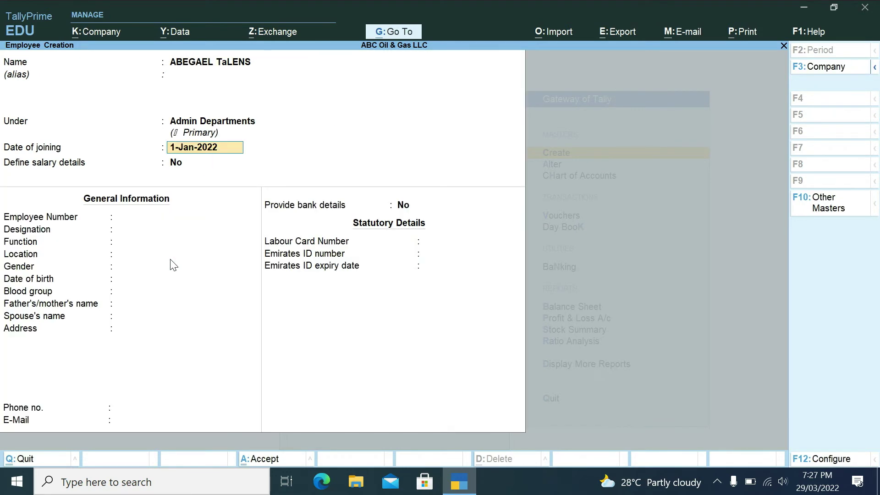
pyautogui.press('Return')
# - Turn on salary details and add Basic Salary at 2,000 per month
pyautogui.write('y')
pyautogui.press('Return')
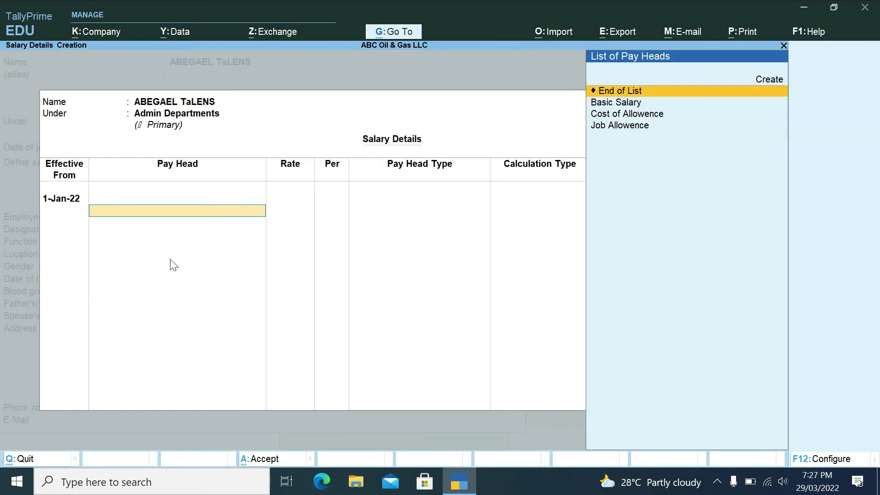
pyautogui.press('Down')
pyautogui.press('Return')
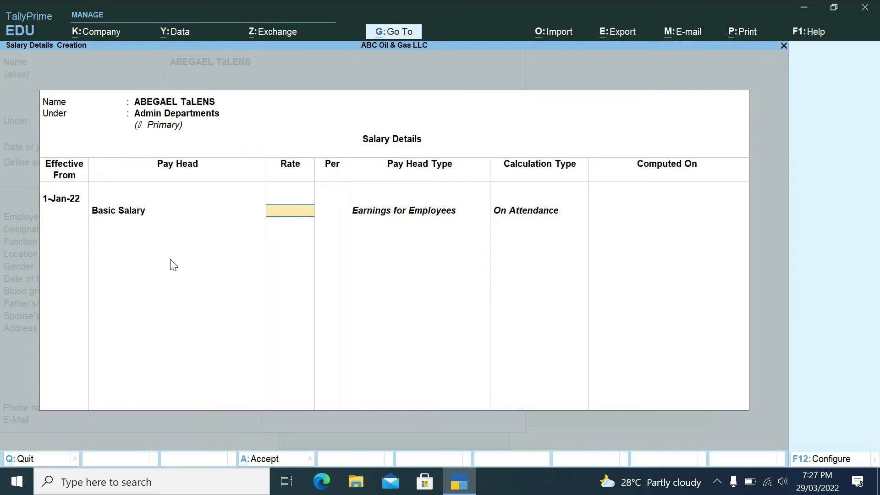
pyautogui.write('2000')
pyautogui.press('Return')
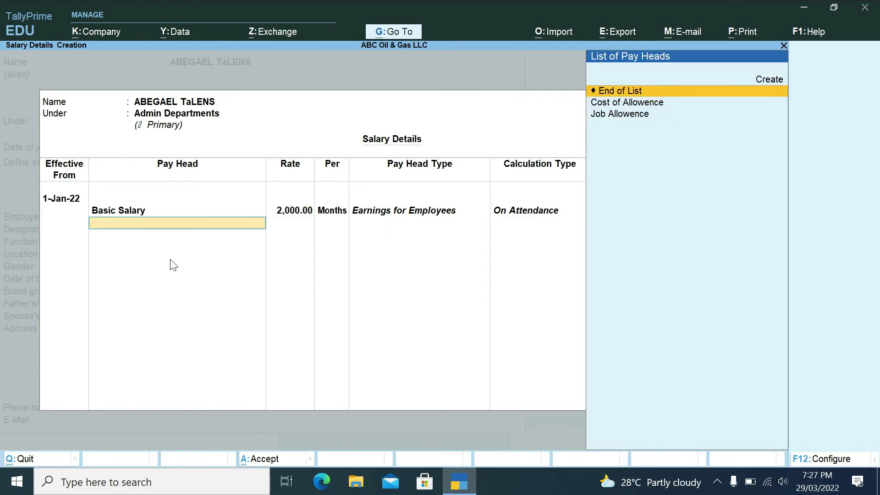
# - Add Cost of Allowence at 2,000 and Job Allowence at 1,800, then save
pyautogui.press('Down')
pyautogui.press('Return')
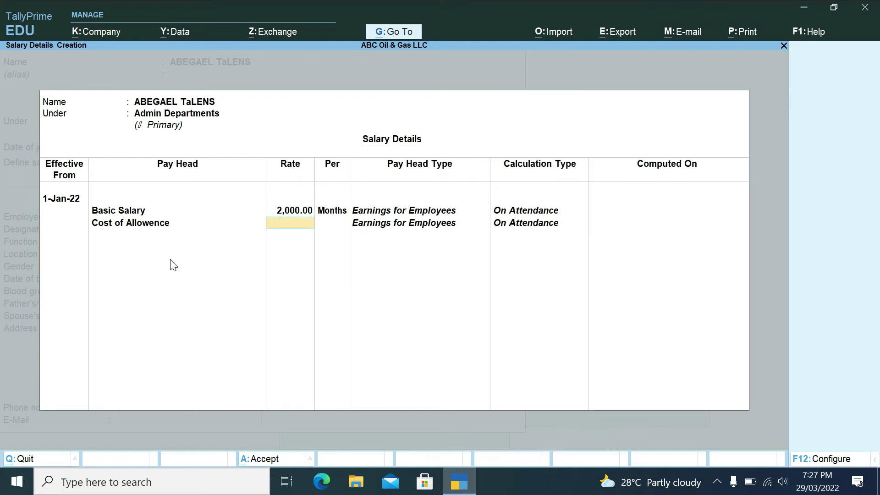
pyautogui.write('2000')
pyautogui.press('Return')
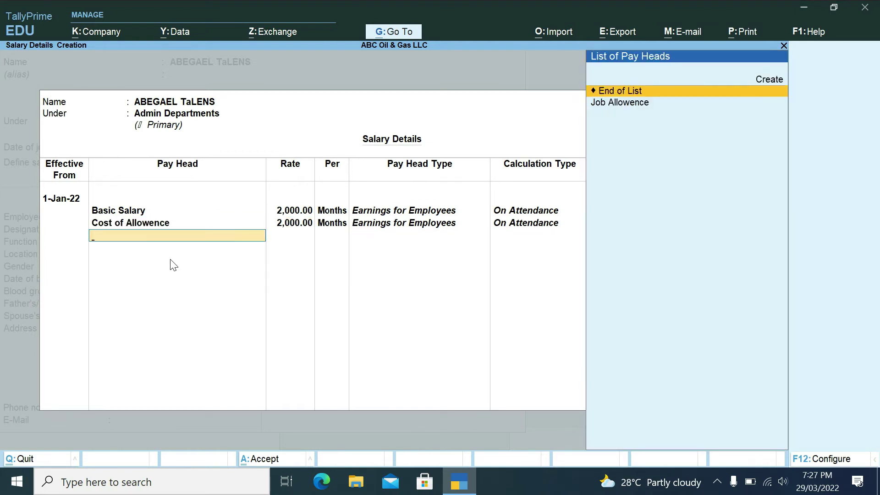
pyautogui.press('Down')
pyautogui.press('Return')
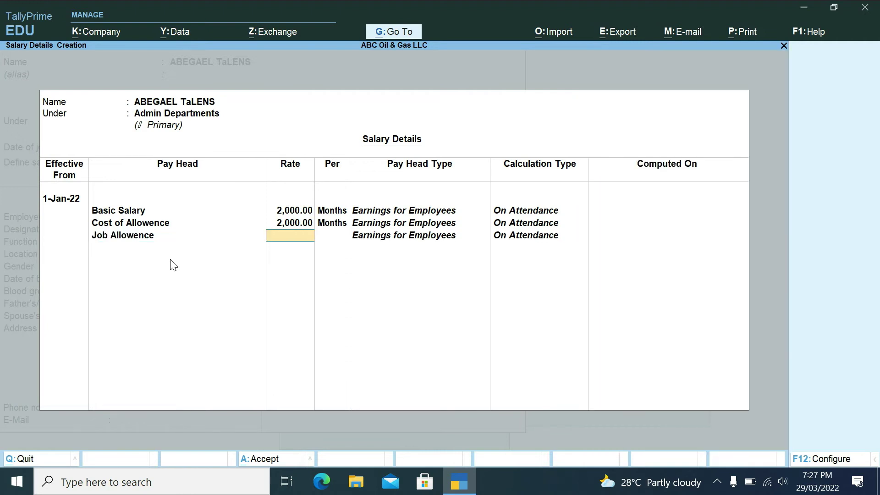
pyautogui.write('1800')
pyautogui.press('Return')
pyautogui.press('Return')
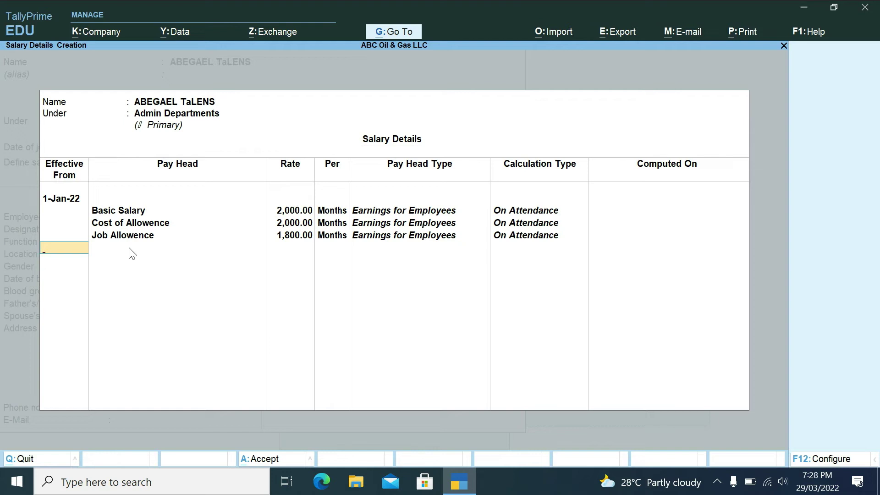
pyautogui.press('Return')
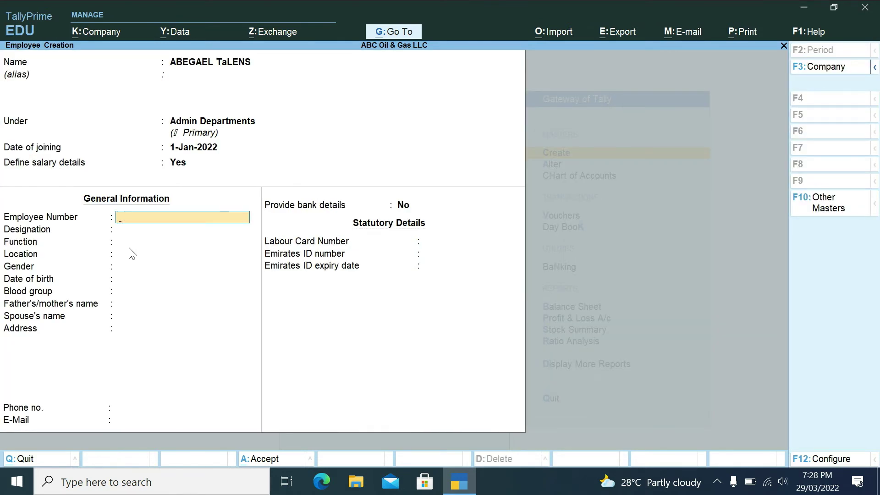
# - Enter the employee number and set gender to Female
pyautogui.write('AO376')
pyautogui.press('Return')
pyautogui.press('Return')
pyautogui.press('Return')
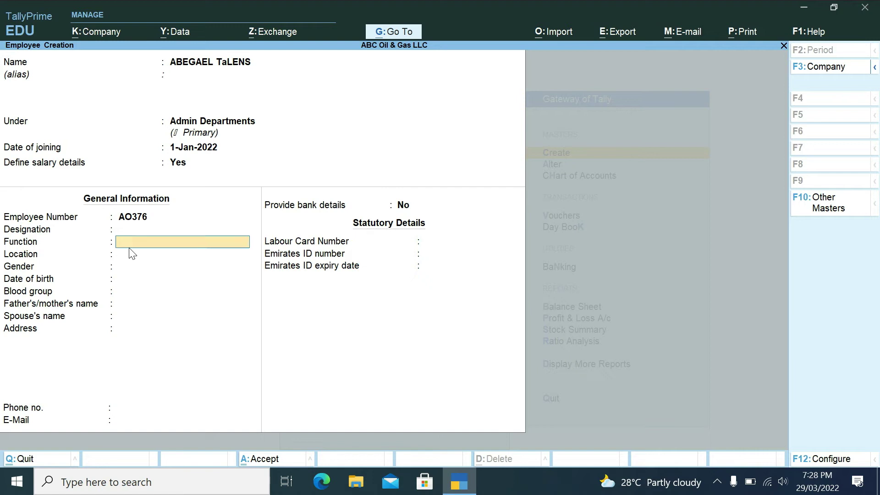
pyautogui.press('Return')
pyautogui.press('Return')
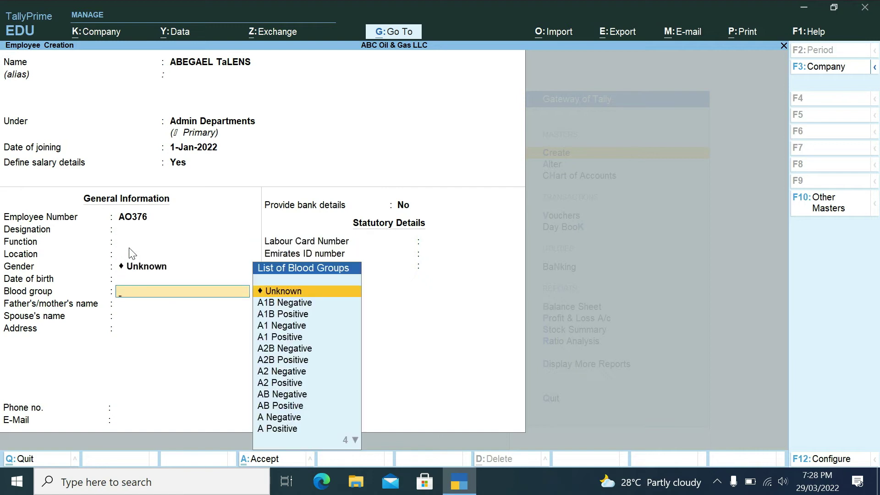
pyautogui.press('BackSpace')
pyautogui.press('BackSpace')
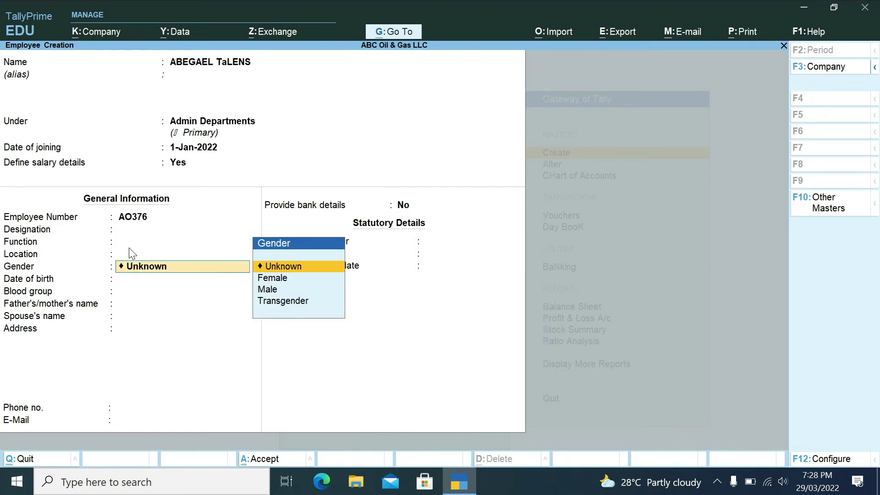
pyautogui.press('Down')
pyautogui.press('Down')
pyautogui.press('Up')
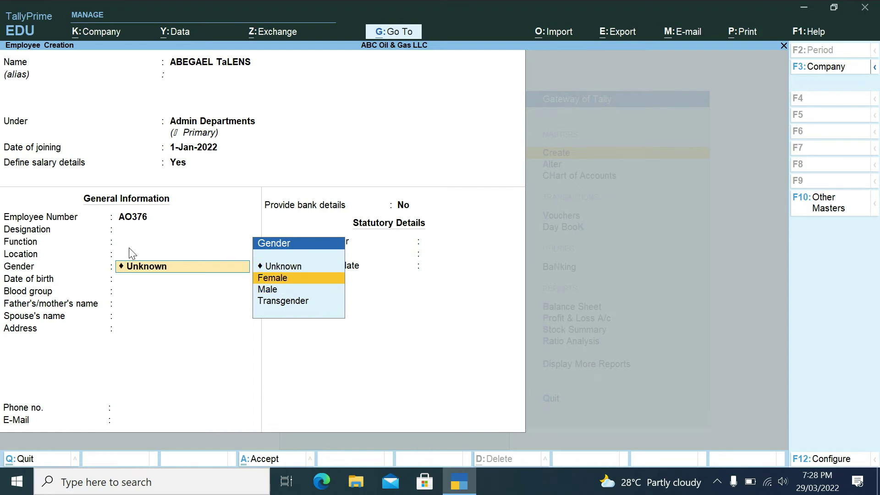
pyautogui.press('Return')
pyautogui.press('Return')
pyautogui.press('Return')
pyautogui.press('Return')
pyautogui.press('Return')
pyautogui.press('Return')
pyautogui.press('Return')
pyautogui.press('Return')
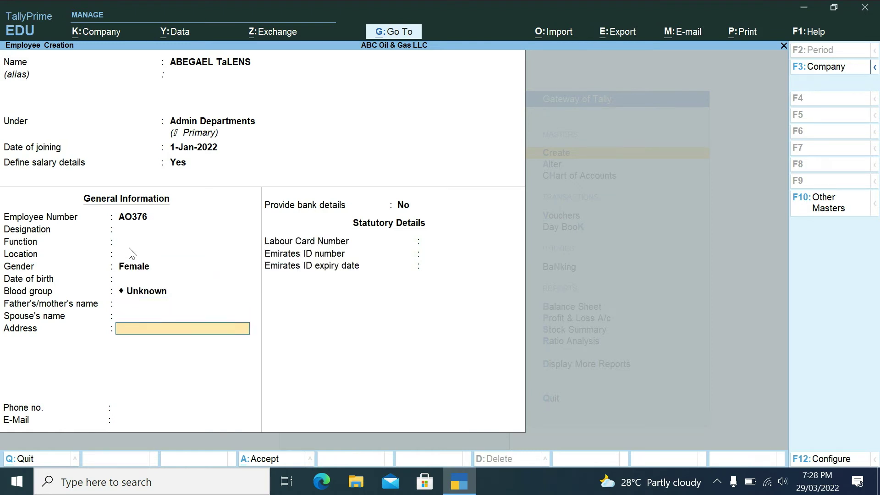
# - Save the employee, quit Employee Creation, and return to the Gateway of Tally
pyautogui.hotkey('ctrl', 'a')
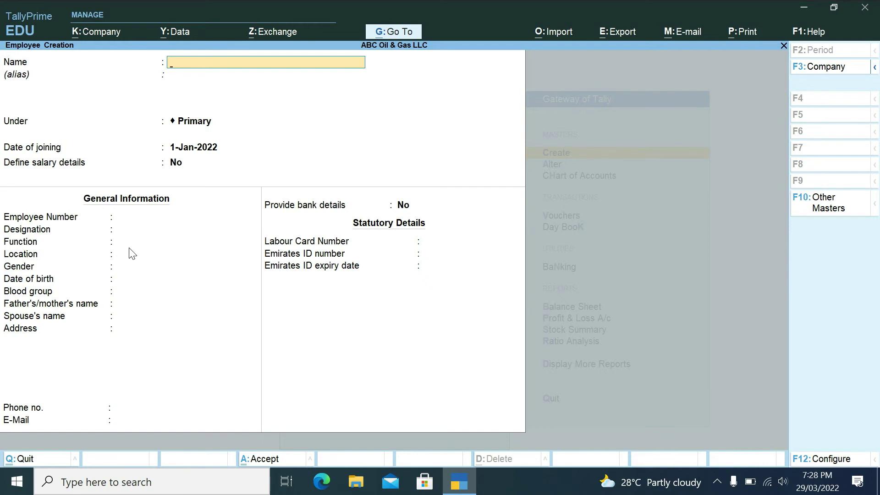
pyautogui.press('Escape')
pyautogui.press('y')
pyautogui.press('Escape')
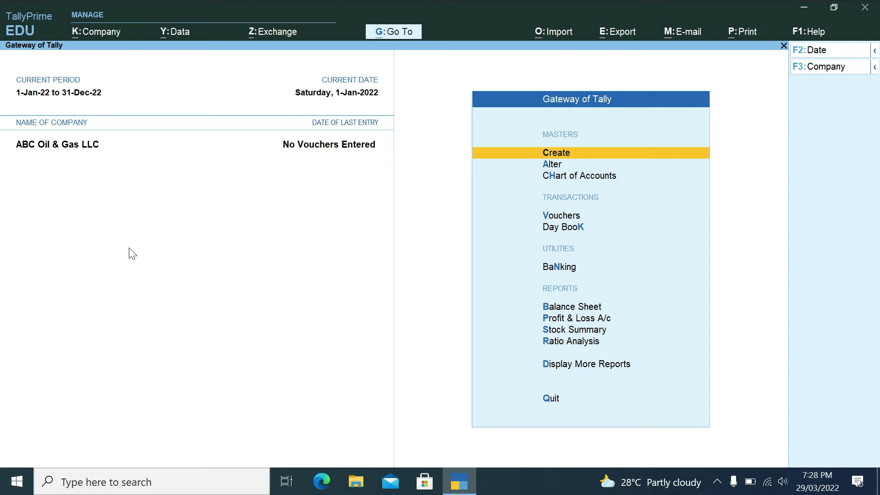
# - Start an Attendance voucher and choose Attendance Autofill as its transaction type
pyautogui.press('Down')
pyautogui.press('Down')
pyautogui.press('Down')
pyautogui.press('Down')
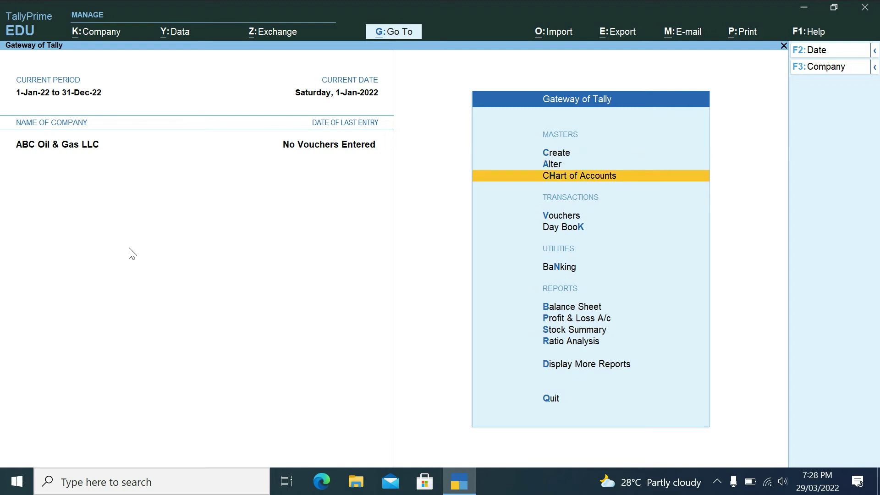
pyautogui.press('Up')
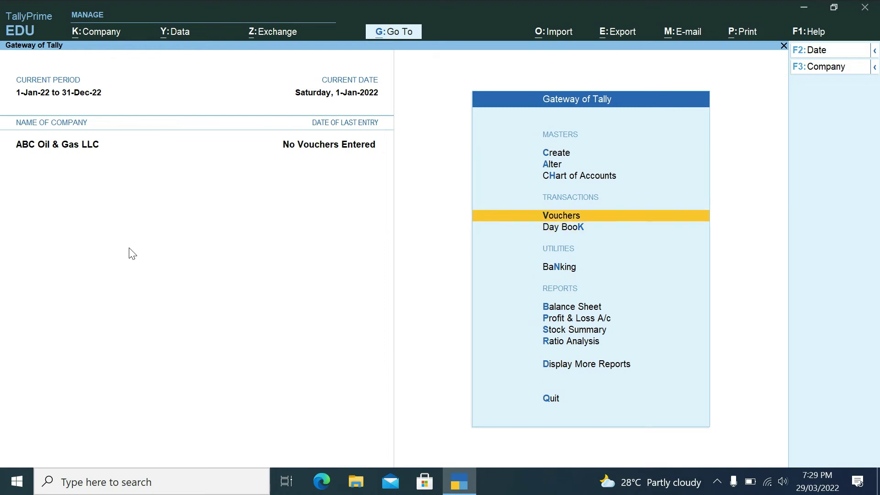
pyautogui.press('Return')
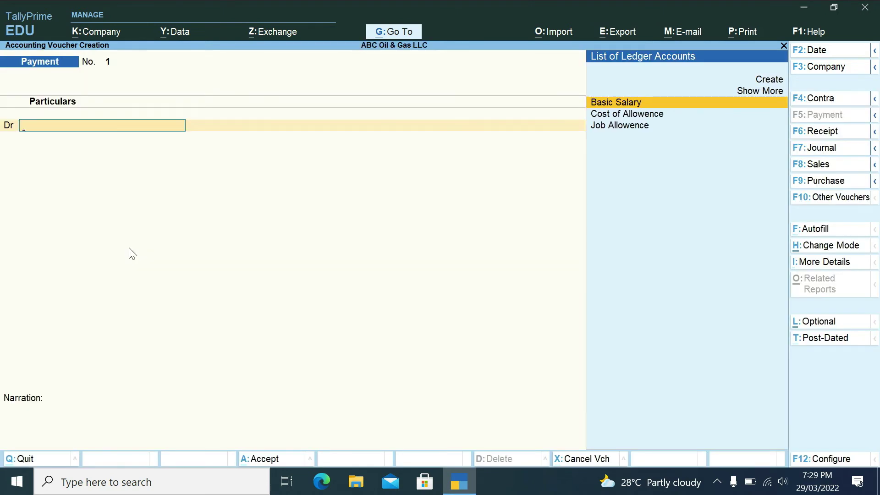
pyautogui.click(812, 201)
pyautogui.press('Down')
pyautogui.press('Down')
pyautogui.press('Down')
pyautogui.press('Down')
pyautogui.press('Down')
pyautogui.press('Down')
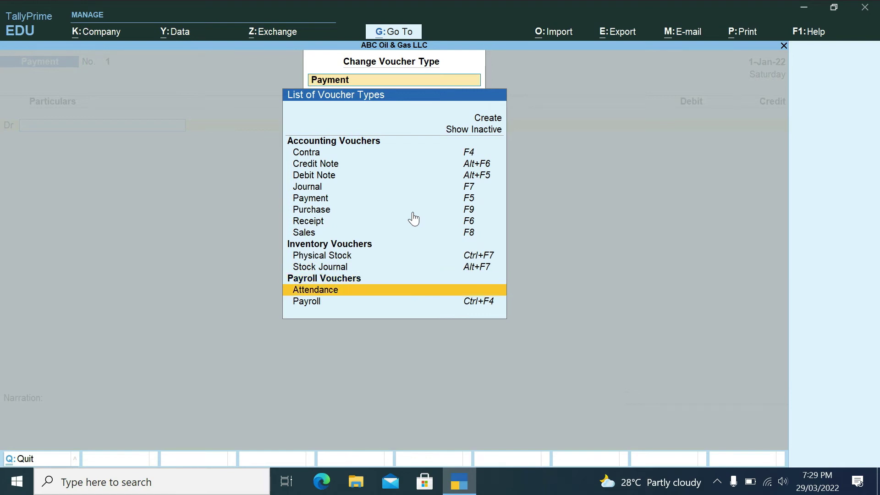
pyautogui.press('Return')
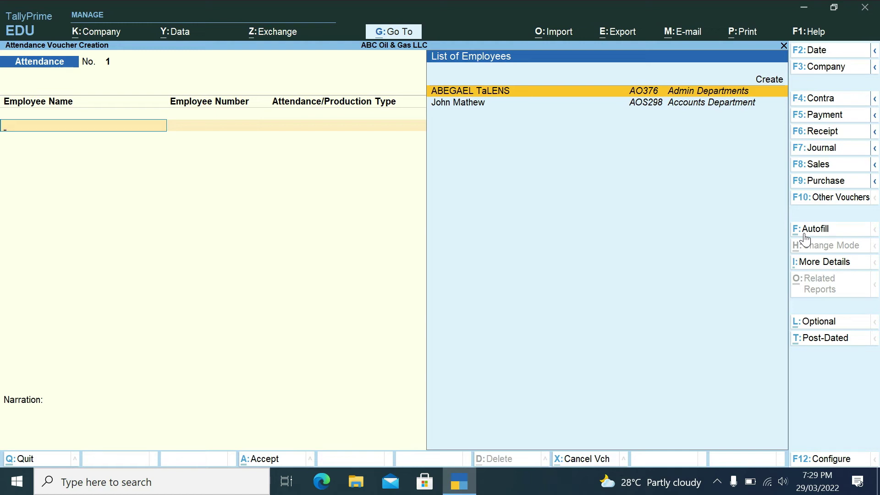
pyautogui.click(805, 231)
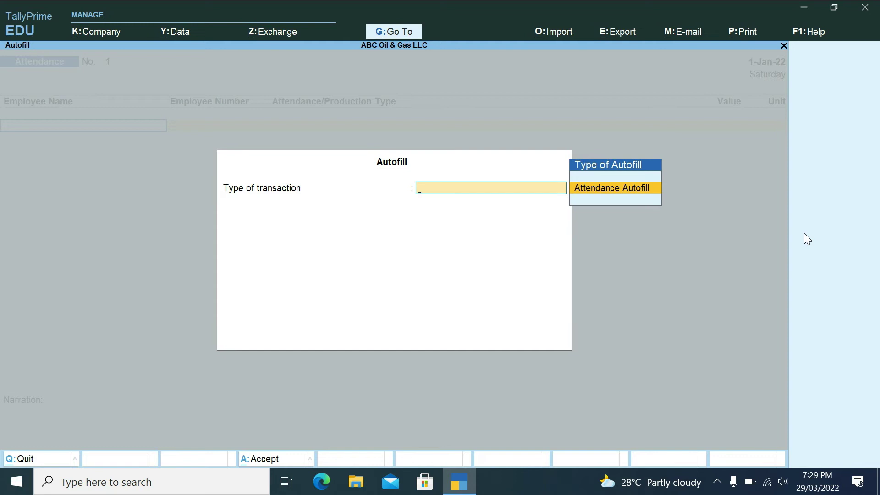
pyautogui.press('Return')
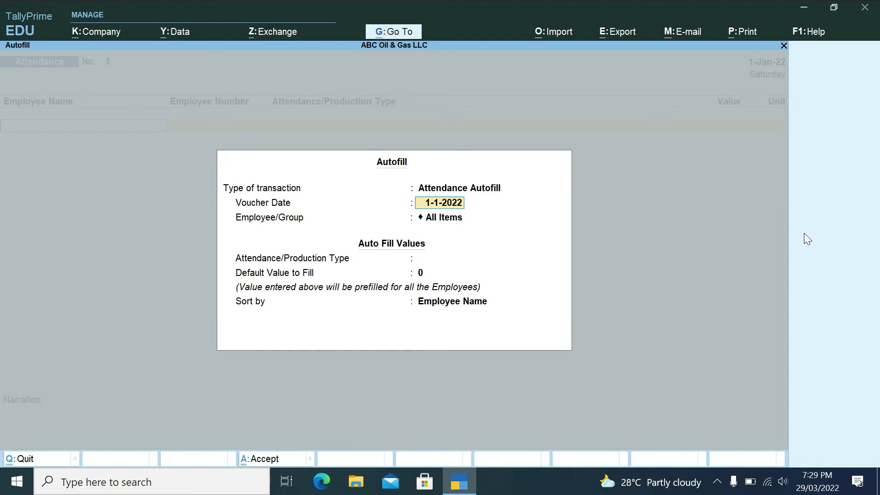
# - Autofill all employees as Present with default value 1 on 1-1-2022, sorted by employee name
pyautogui.press('Return')
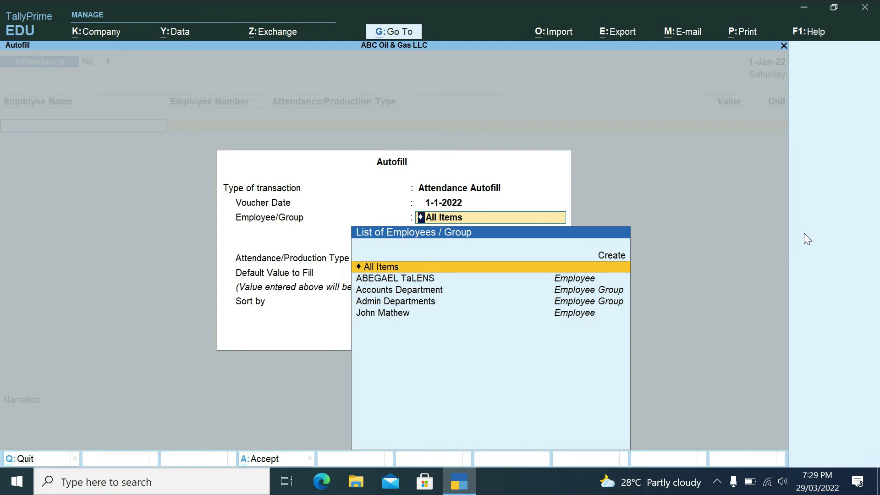
pyautogui.press('Down')
pyautogui.press('Down')
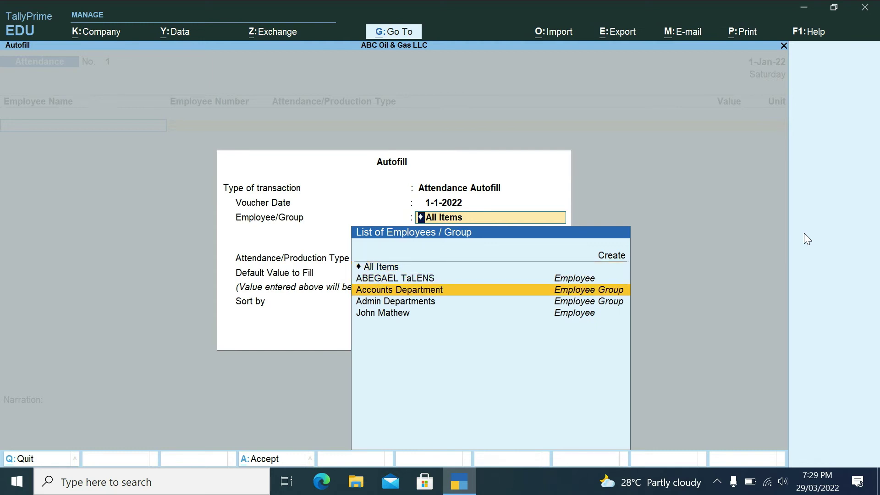
pyautogui.press('Down')
pyautogui.press('Up')
pyautogui.press('Up')
pyautogui.press('Up')
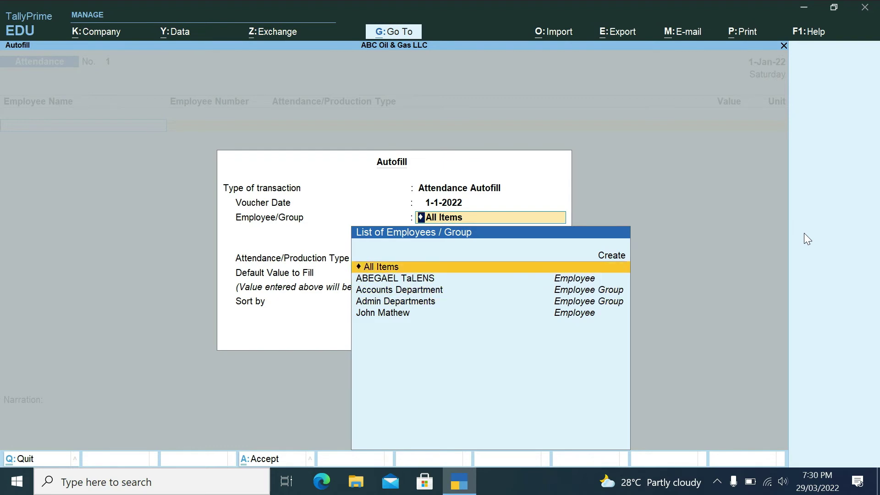
pyautogui.press('Return')
pyautogui.press('Down')
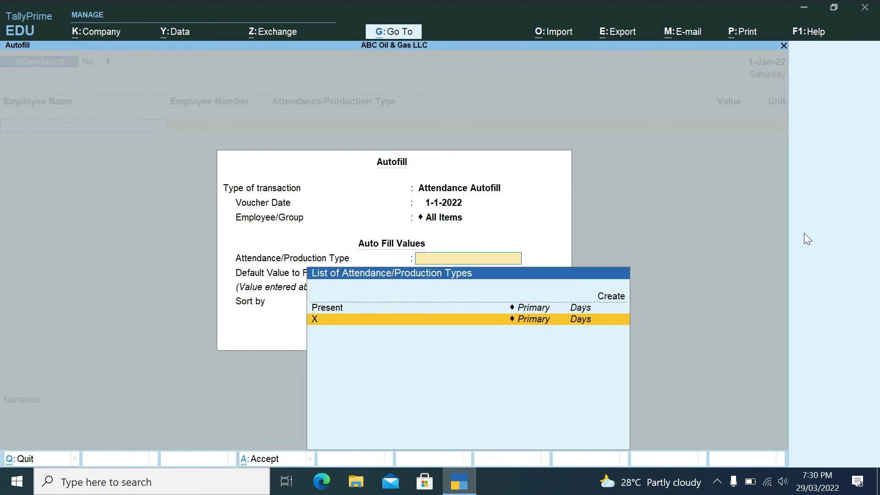
pyautogui.press('Up')
pyautogui.press('Return')
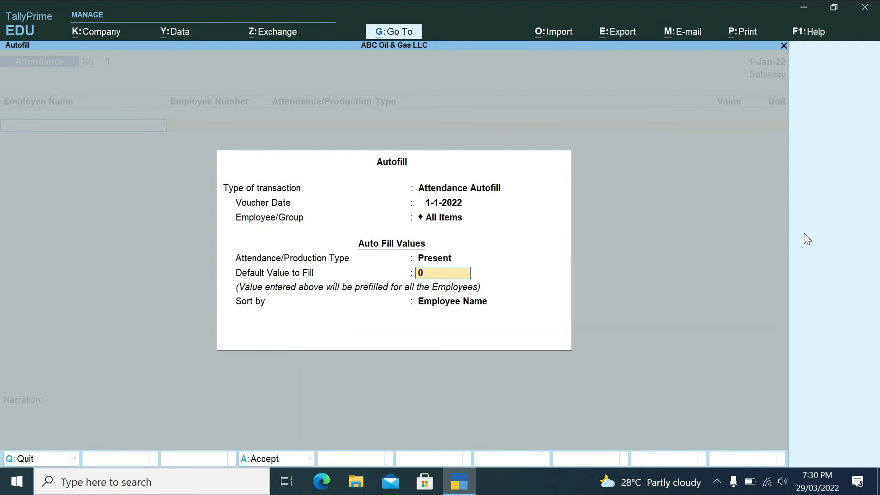
pyautogui.write('1')
pyautogui.press('Return')
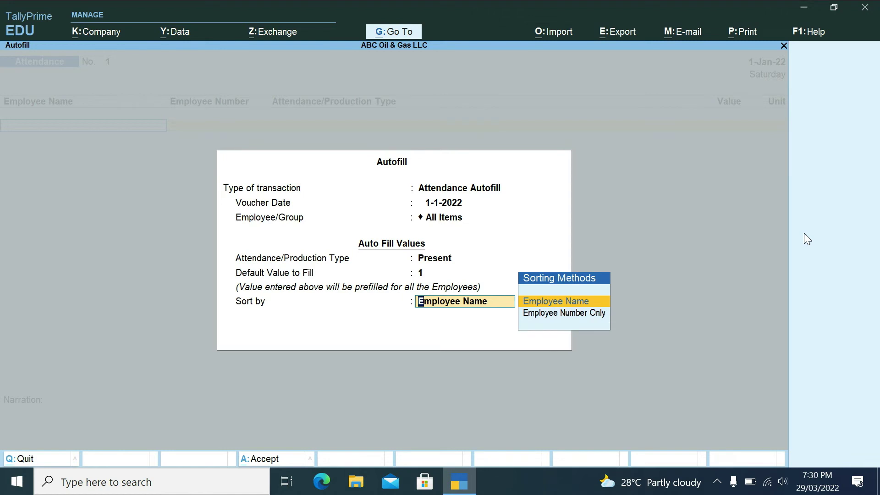
pyautogui.press('Return')
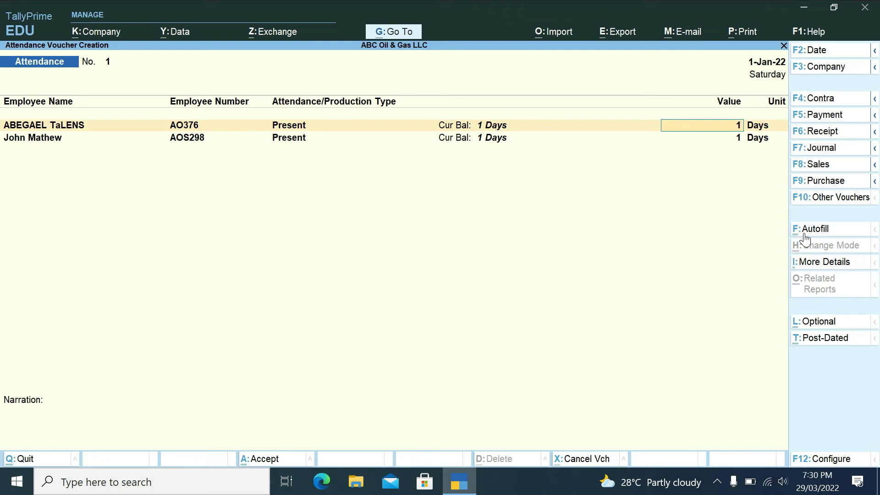
# - Enter the narration 'BEING PRESNT AMRKED' on the attendance voucher and reach the Accept prompt
pyautogui.press('Return')
pyautogui.press('Return')
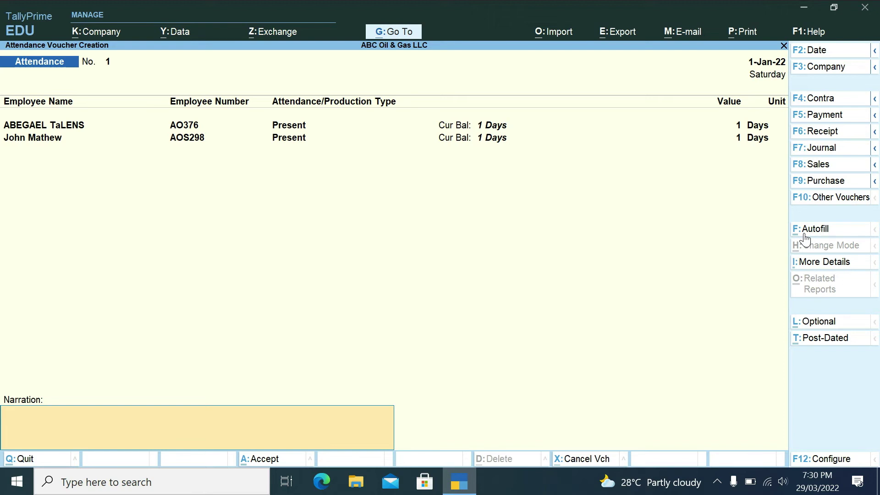
pyautogui.write('BEING PRESNT AMRKED')
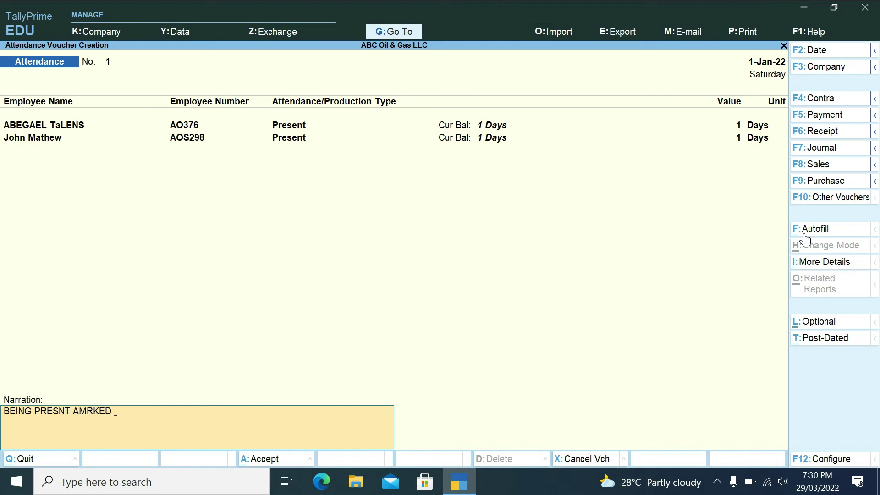
pyautogui.press('Return')
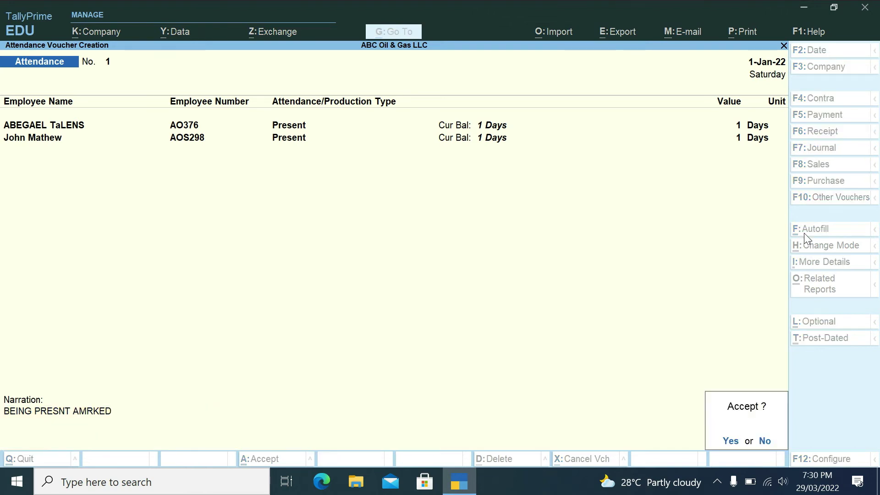
# - Save the attendance voucher and quit the blank next voucher back to Gateway of Tally
pyautogui.press('y')
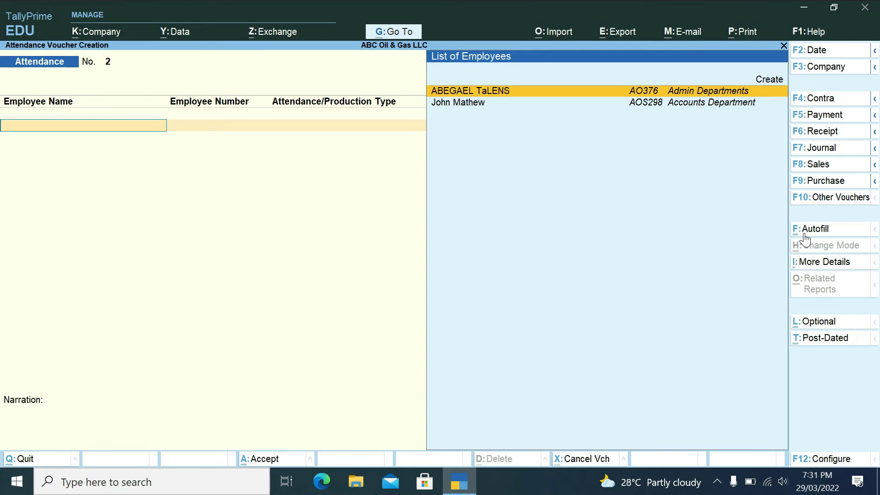
pyautogui.press('Escape')
pyautogui.press('y')
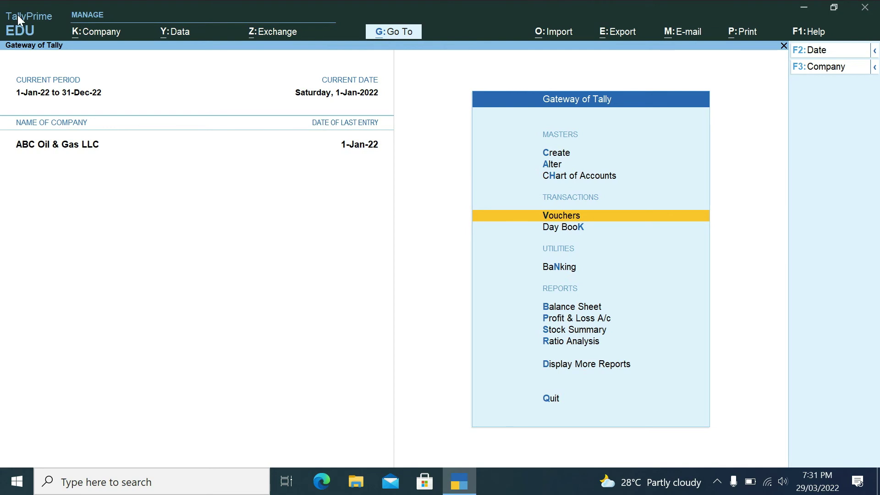
# - Reopen voucher entry and highlight Payroll in the Change Voucher Type list
pyautogui.press('Return')
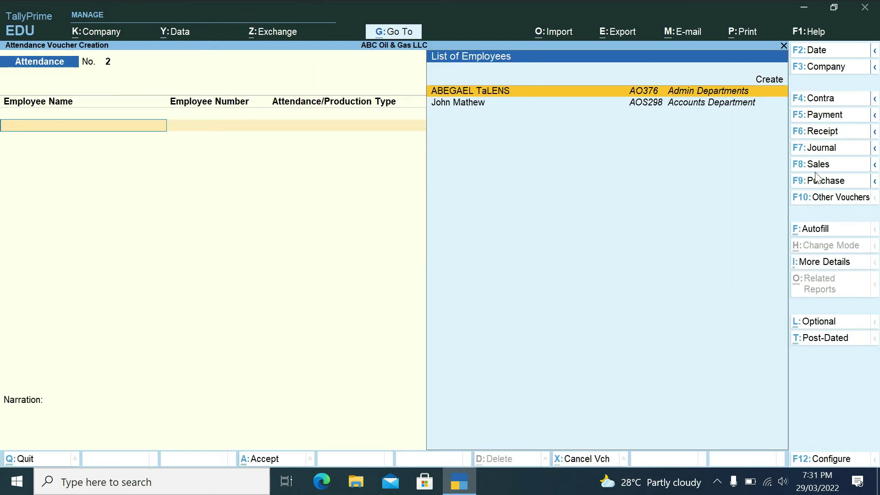
pyautogui.click(817, 200)
pyautogui.press('Down')
pyautogui.press('Up')
pyautogui.press('Down')
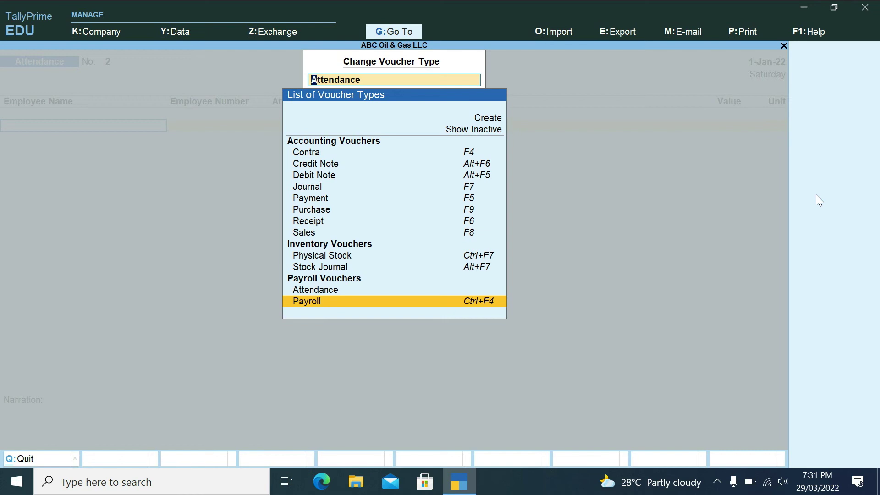
# - Choose the Payroll voucher type and set Cash as its account
pyautogui.press('Return')
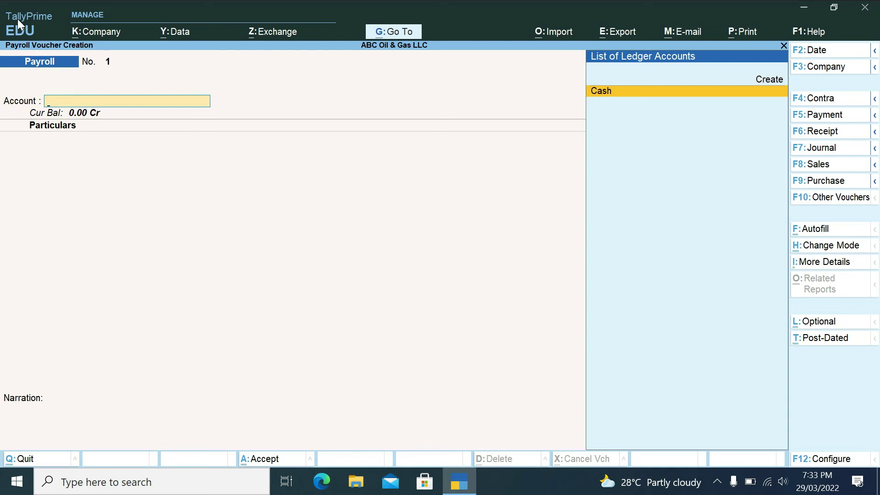
pyautogui.press('Return')
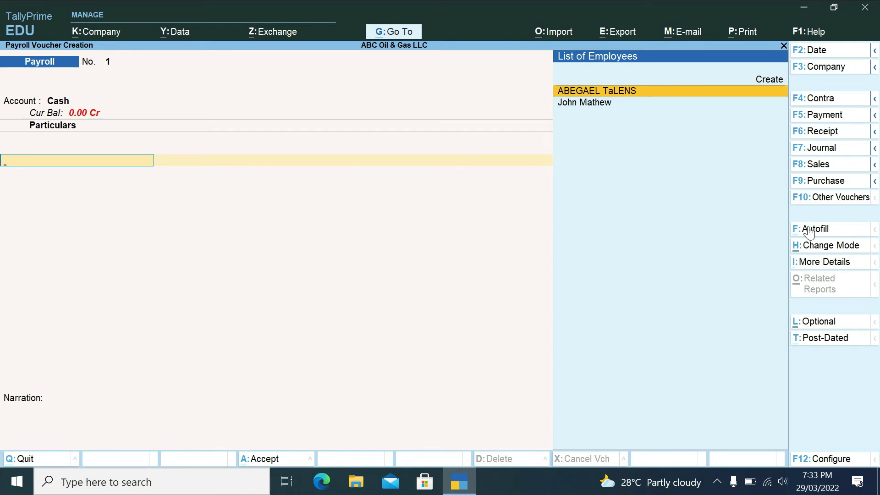
# - Set Payroll Autofill to Salary, 1-1-2022 to 31-1-2022, all employees, sorted by name, via Cash
pyautogui.click(809, 230)
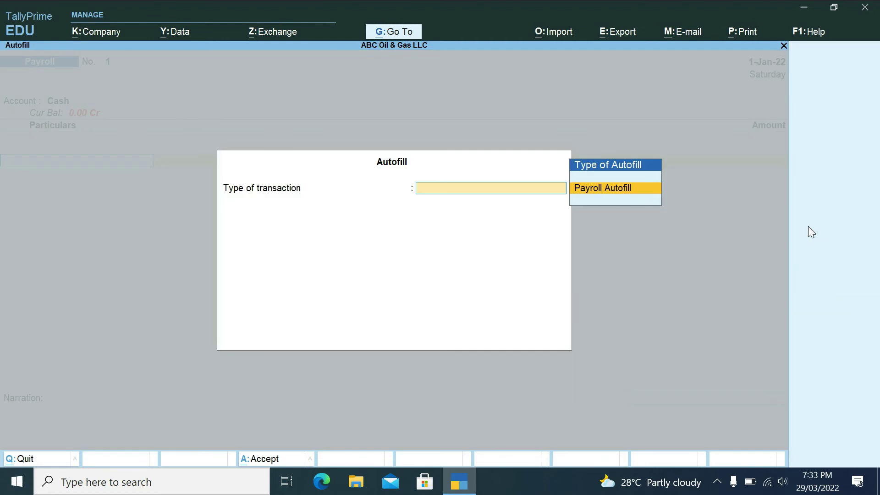
pyautogui.press('Return')
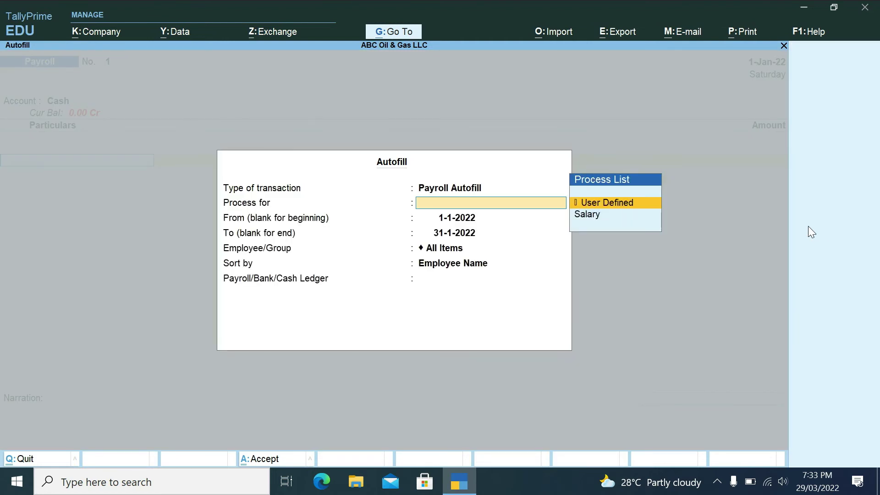
pyautogui.press('Down')
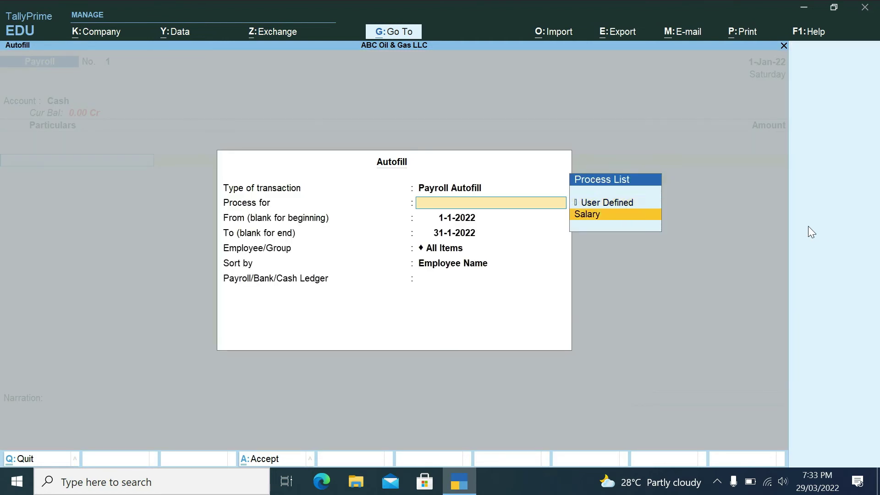
pyautogui.press('Return')
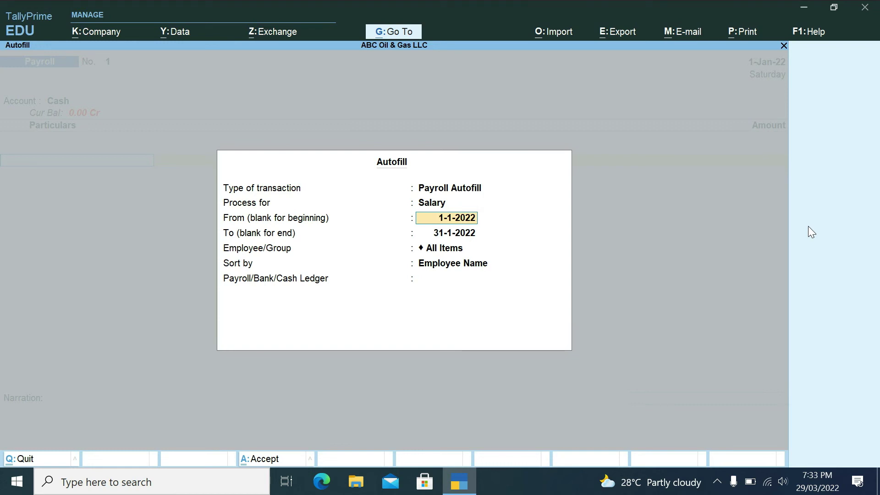
pyautogui.press('Return')
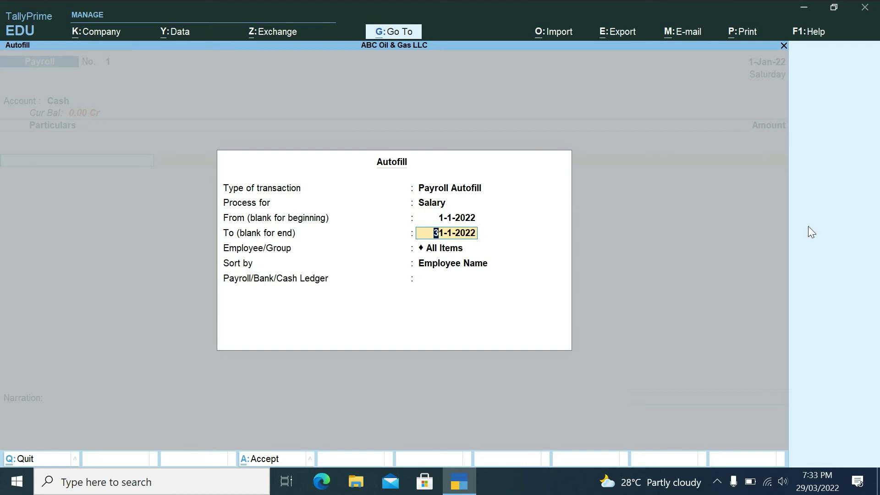
pyautogui.press('Return')
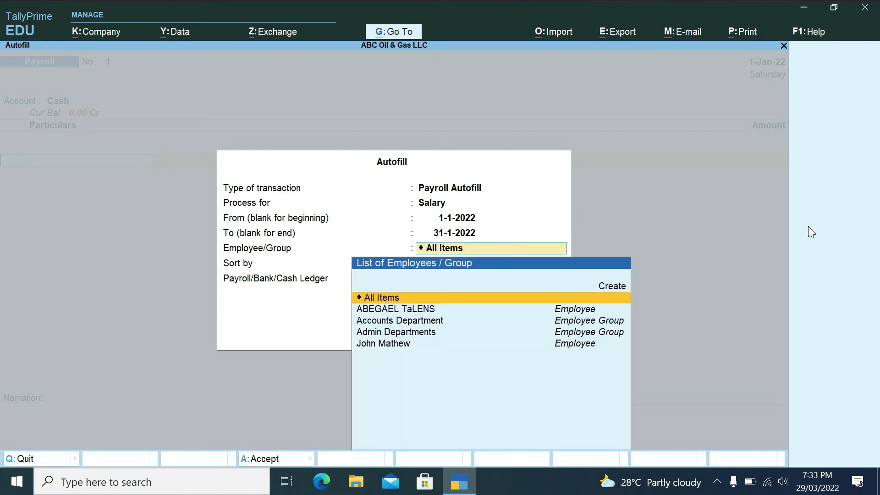
pyautogui.press('Return')
pyautogui.press('Return')
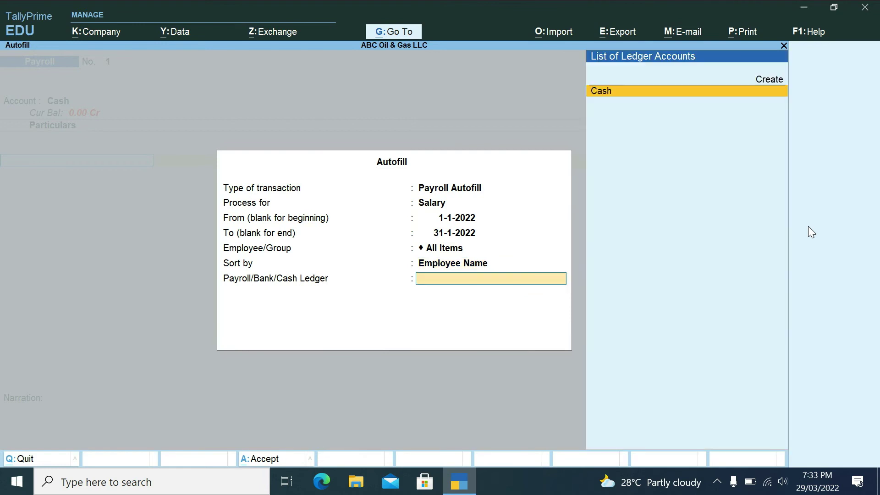
pyautogui.press('Return')
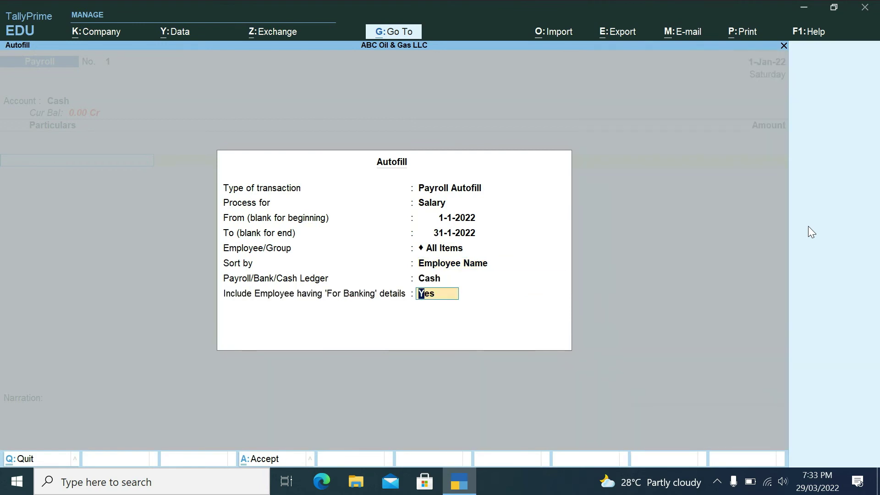
pyautogui.press('Return')
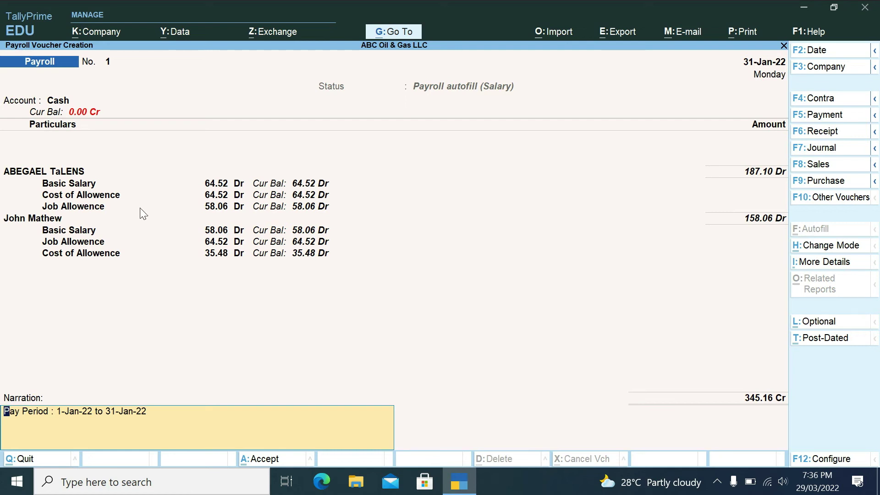
# - Clear the narration and quit the autofilled salary voucher without saving
pyautogui.press('BackSpace')
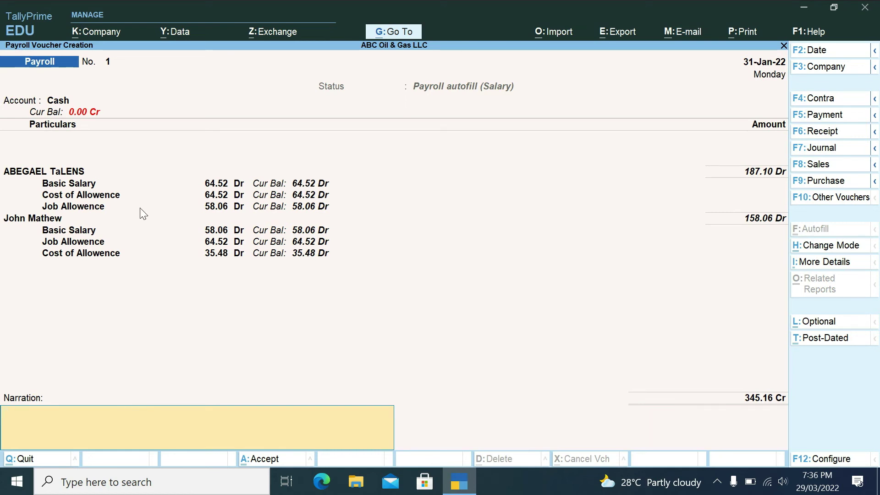
pyautogui.press('Escape')
pyautogui.press('y')
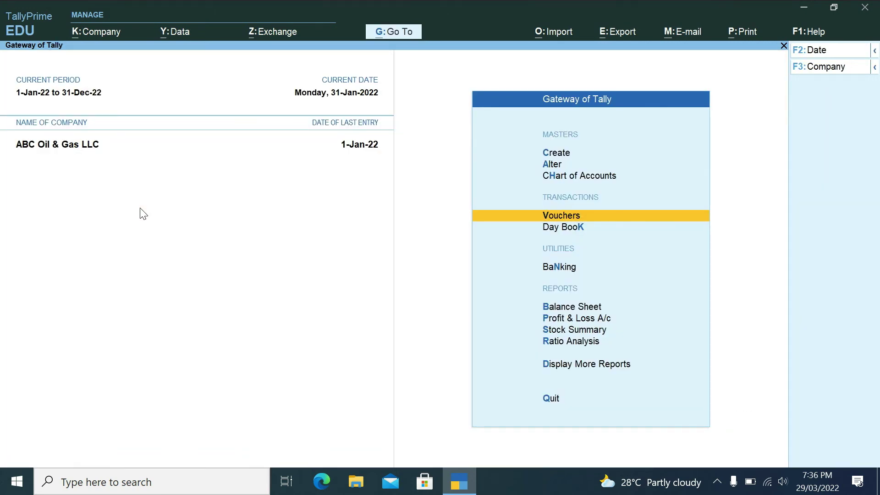
# - Switch a new voucher to the Attendance type and bring up its Autofill options
pyautogui.press('Return')
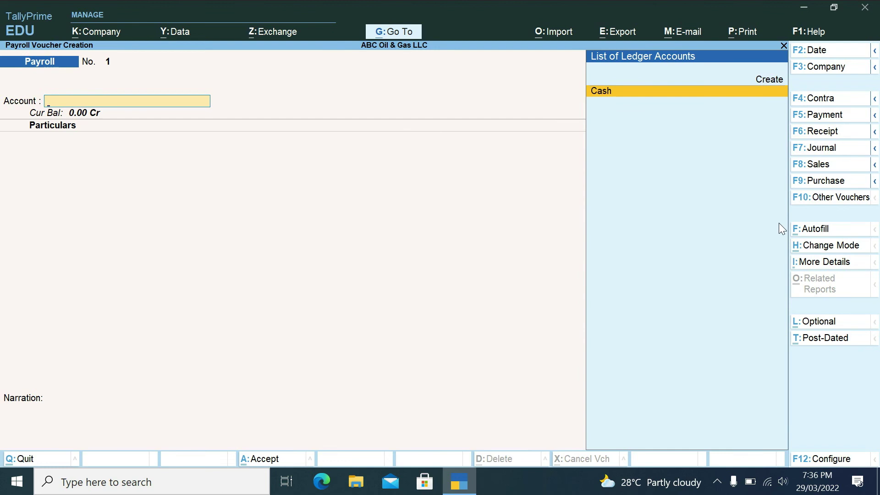
pyautogui.click(814, 202)
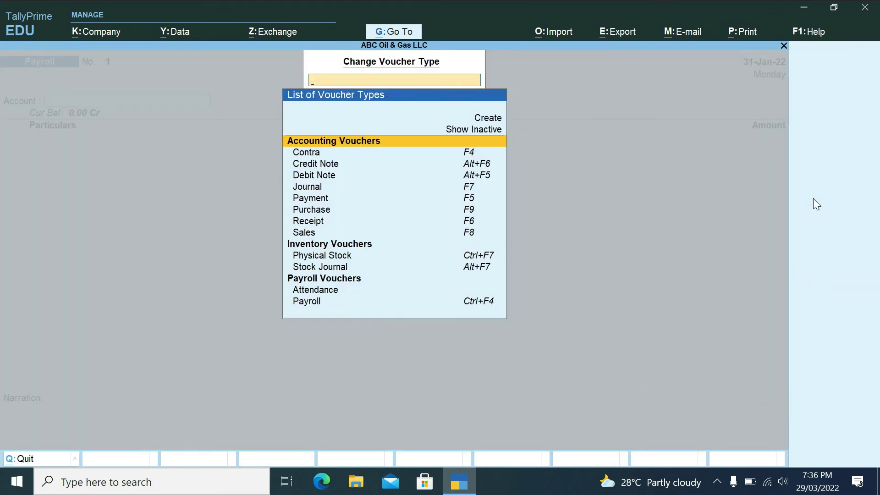
pyautogui.press('Down')
pyautogui.press('Down')
pyautogui.press('Down')
pyautogui.press('Down')
pyautogui.press('Down')
pyautogui.press('Down')
pyautogui.press('Down')
pyautogui.press('Down')
pyautogui.press('Down')
pyautogui.press('Down')
pyautogui.press('Down')
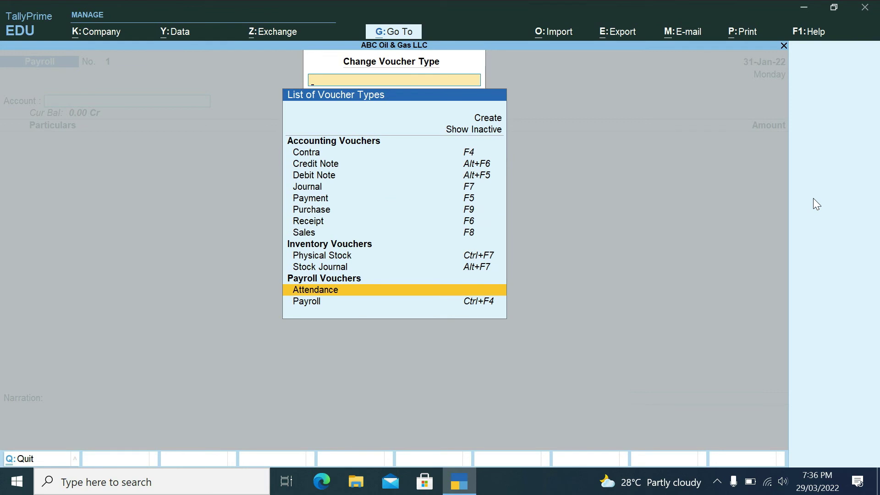
pyautogui.press('Return')
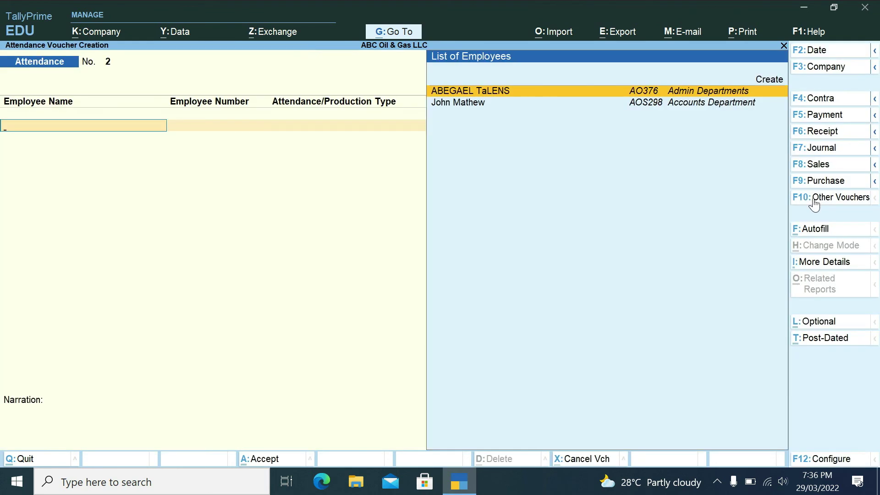
pyautogui.click(811, 229)
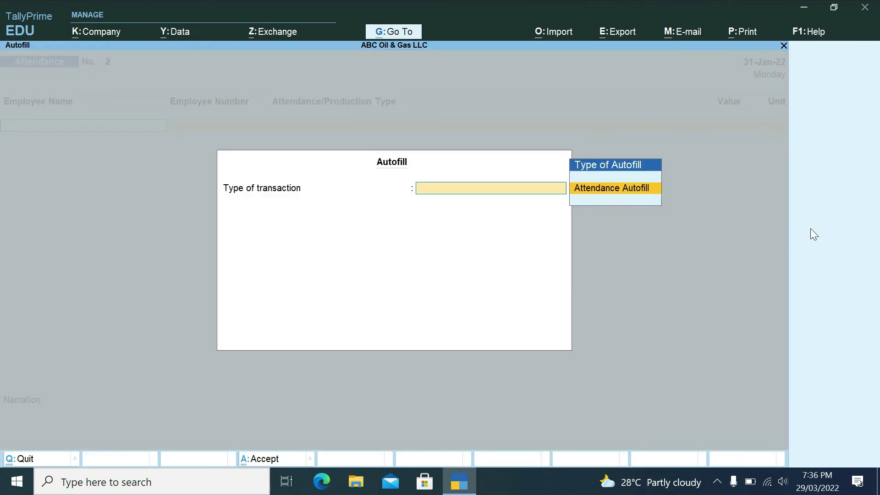
# - Autofill attendance dated 31-1-2022, marking all employees Present with a default of 30 days
pyautogui.press('Return')
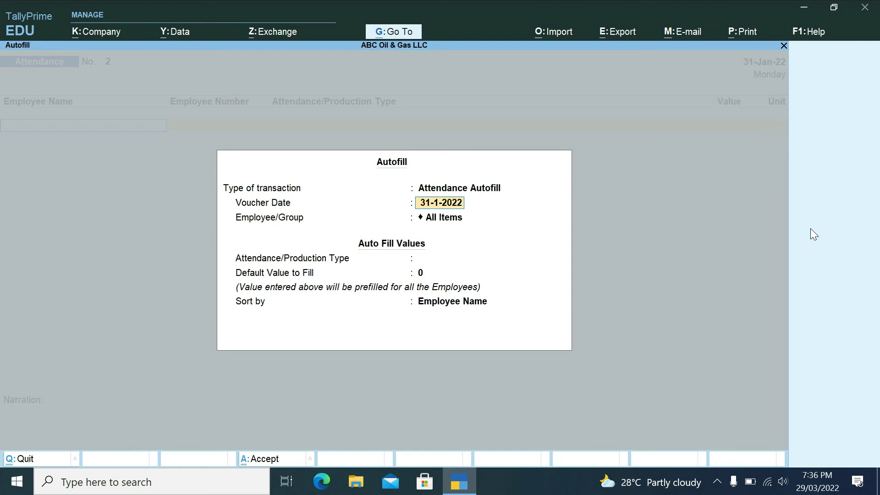
pyautogui.press('Return')
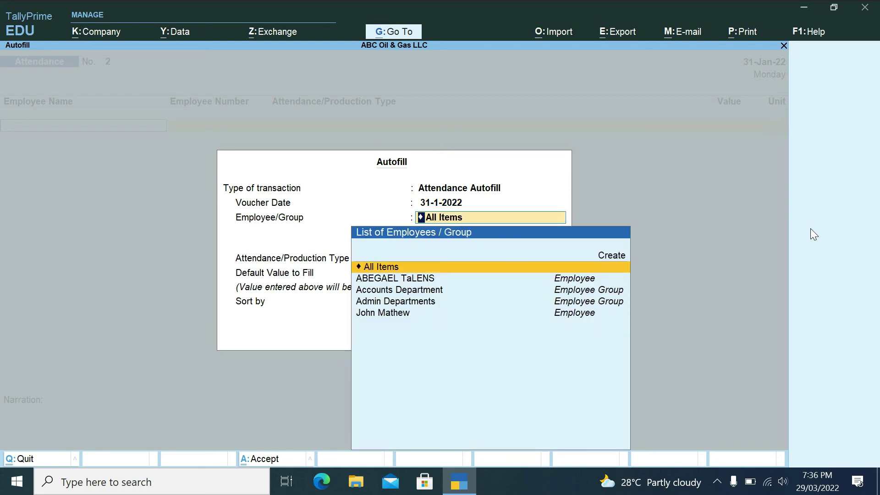
pyautogui.press('Return')
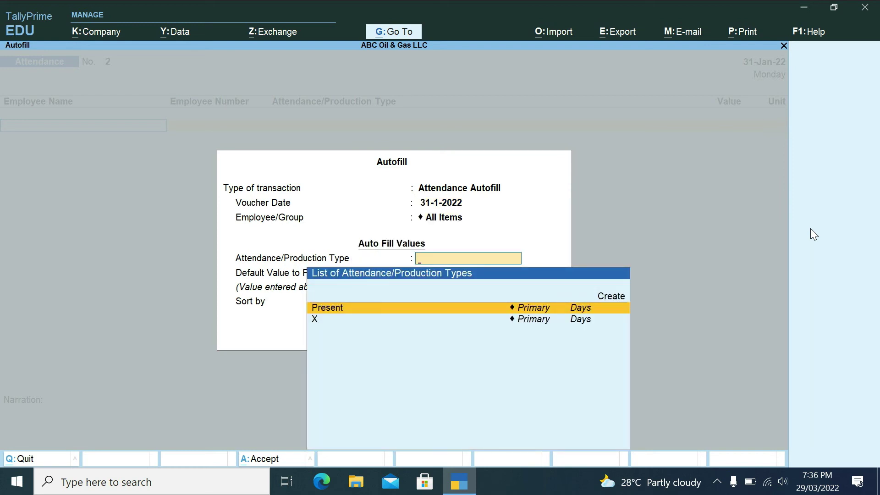
pyautogui.press('Down')
pyautogui.press('Up')
pyautogui.press('Return')
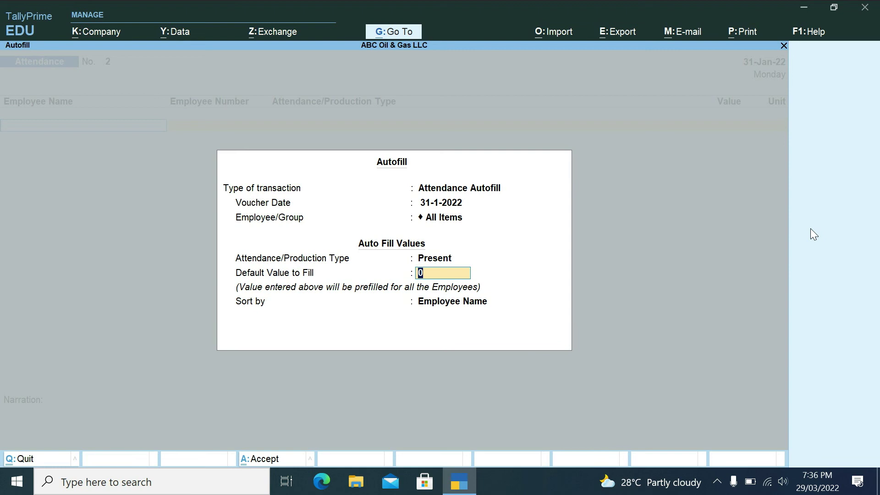
pyautogui.write('30')
pyautogui.press('Return')
pyautogui.press('Return')
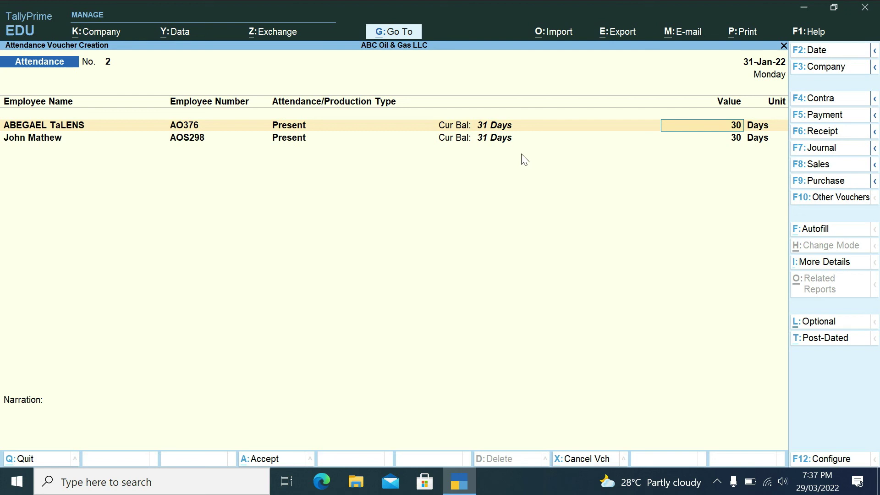
# - Save attendance voucher No. 2 without a narration
pyautogui.press('Return')
pyautogui.press('Return')
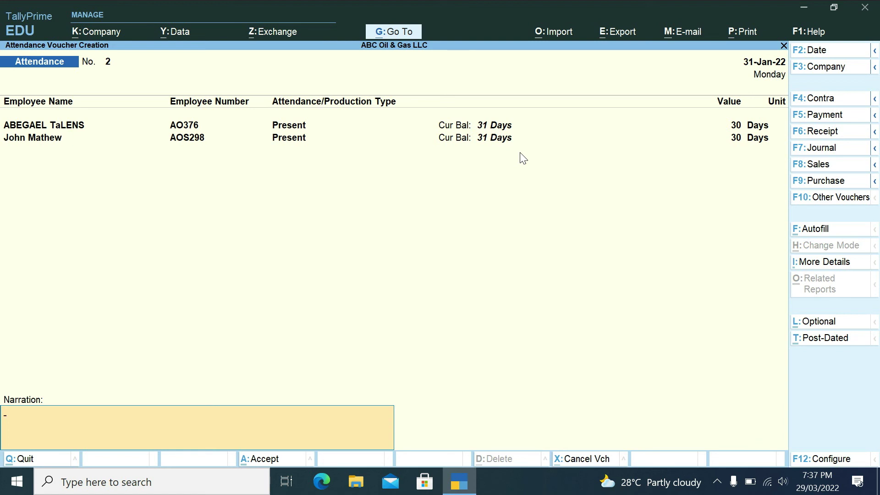
pyautogui.press('Return')
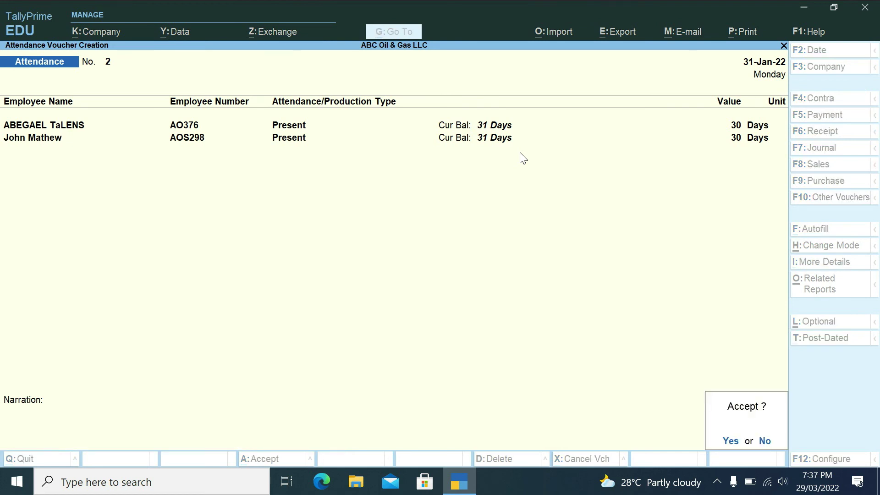
pyautogui.press('Return')
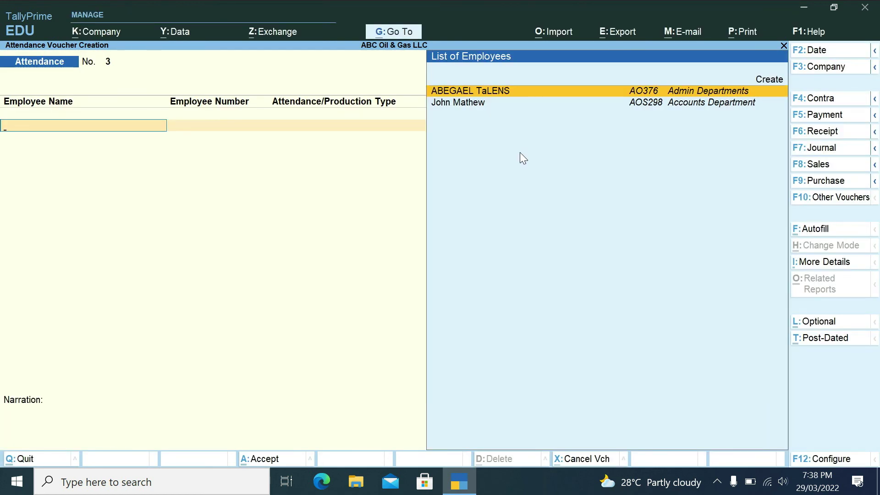
# - Return to Gateway of Tally, reopen voucher entry and list the other voucher types
pyautogui.press('Escape')
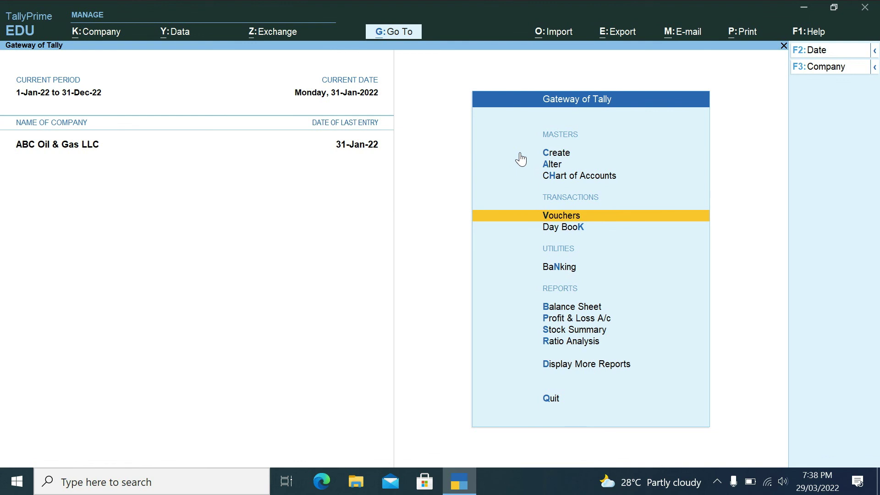
pyautogui.press('Return')
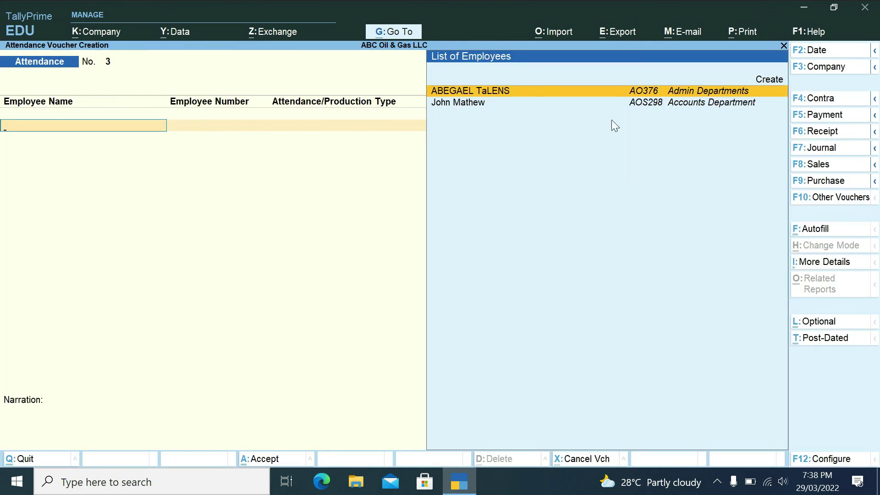
pyautogui.click(814, 198)
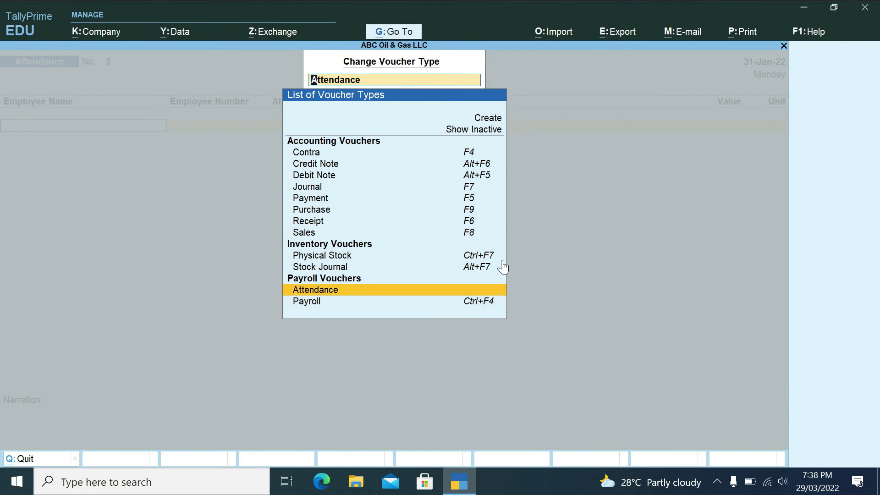
# - Switch to a Payroll voucher with Cash as the paying account
pyautogui.press('Down')
pyautogui.press('Return')
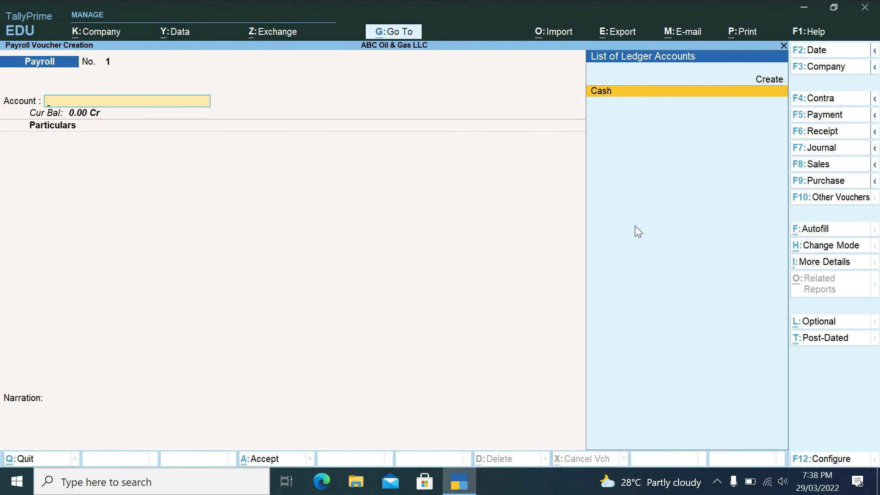
pyautogui.press('Return')
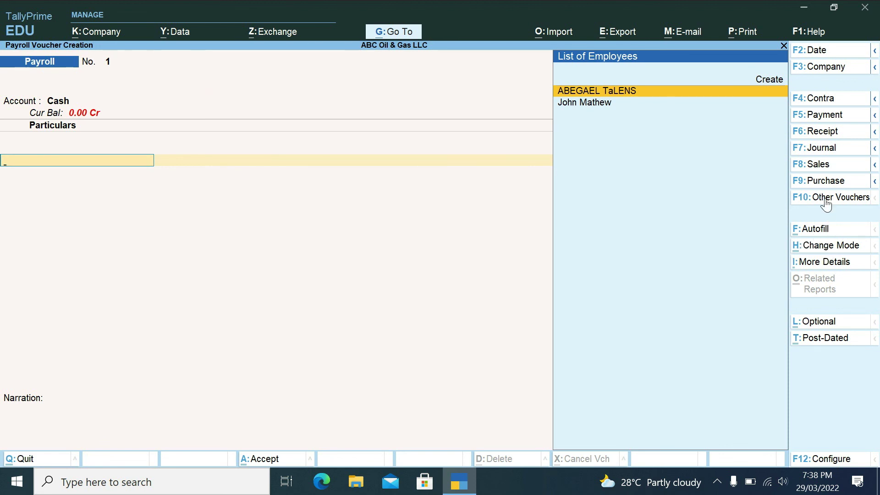
# - Autofill Salary for all employees, 1-1-2022 to 31-1-2022, sorted by Employee Name
pyautogui.click(813, 231)
pyautogui.press('Return')
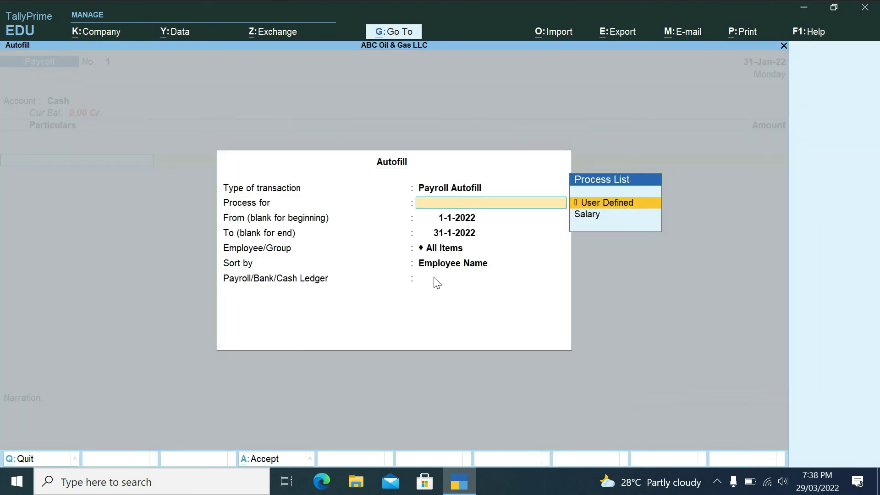
pyautogui.press('Down')
pyautogui.press('Return')
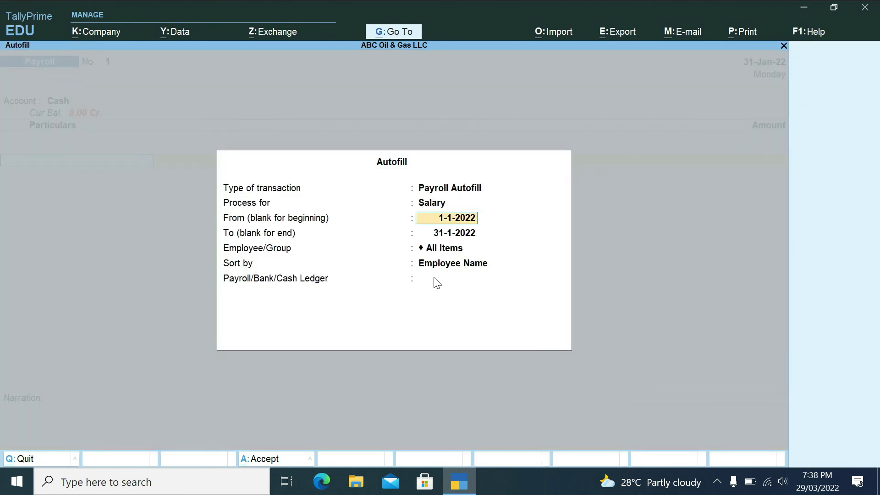
pyautogui.press('Return')
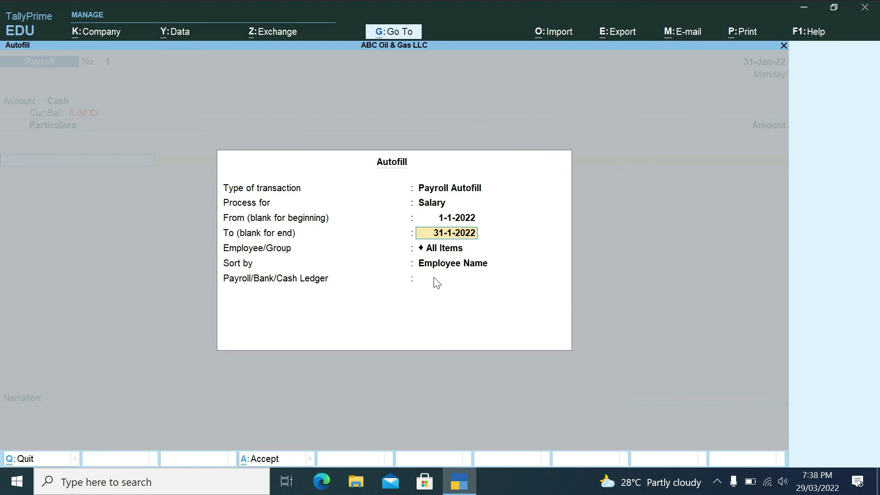
pyautogui.press('Return')
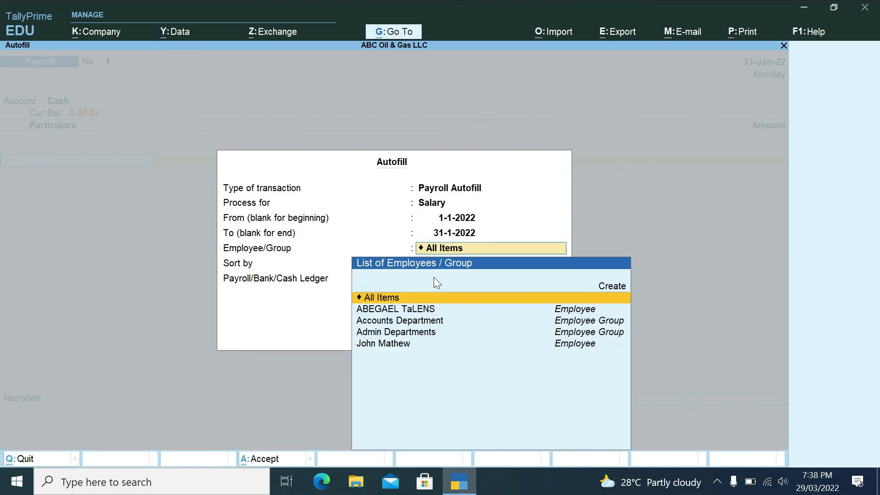
pyautogui.press('Return')
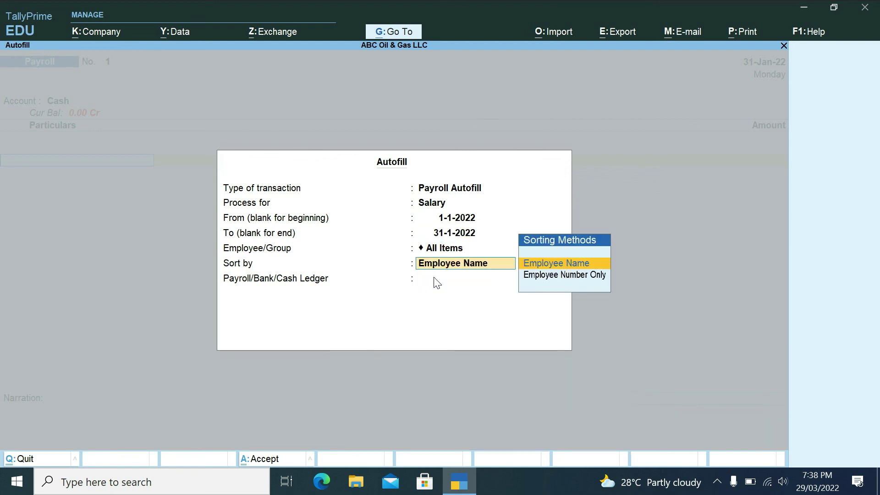
pyautogui.press('Return')
pyautogui.press('Return')
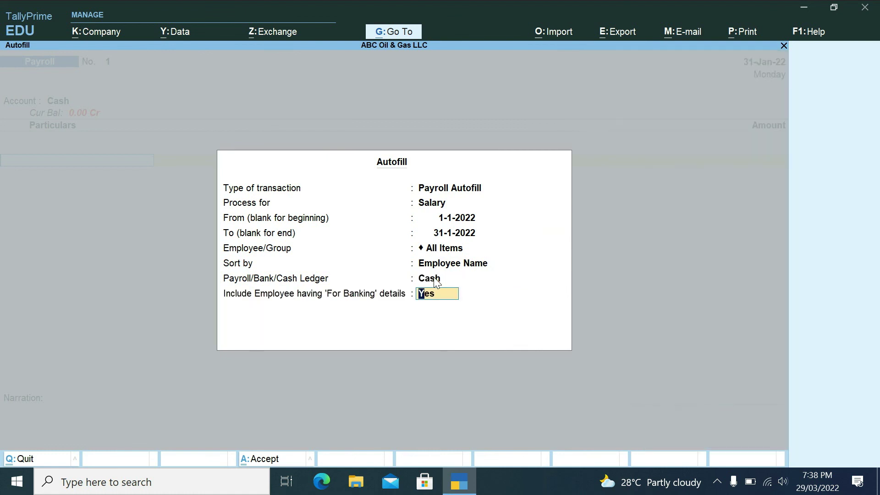
pyautogui.press('Return')
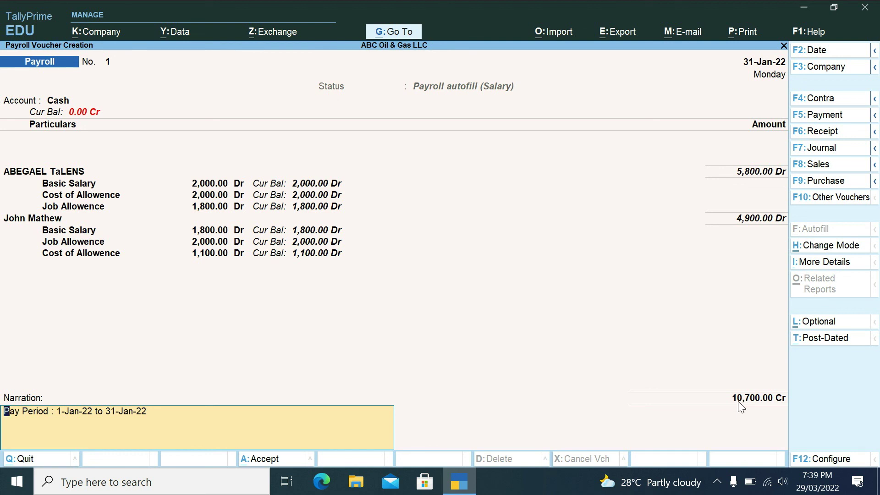
# - Accept the salary payroll voucher dated 31-Jan-22 and start exiting voucher entry
pyautogui.press('Return')
pyautogui.press('Return')
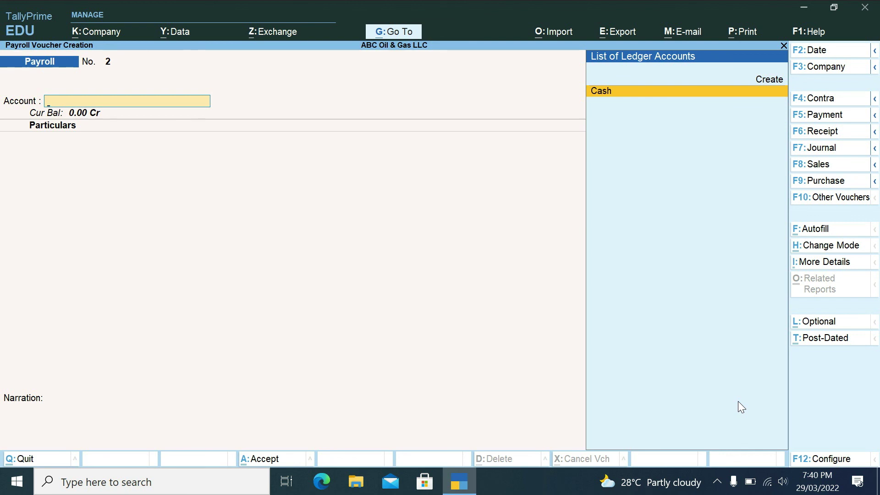
pyautogui.press('Escape')
# - Quit voucher entry and open Pay Slip from Display More Reports > Payroll Reports
pyautogui.press('y')
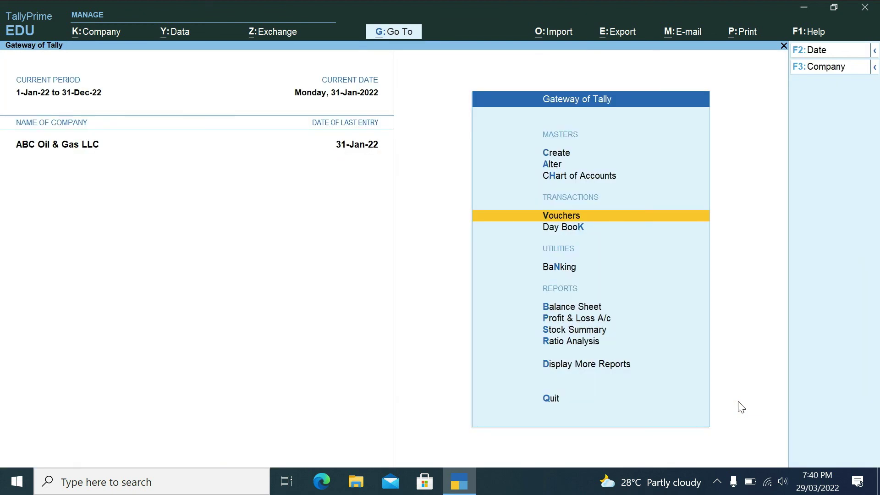
pyautogui.press('Up')
pyautogui.press('Up')
pyautogui.press('Up')
pyautogui.press('Down')
pyautogui.press('Down')
pyautogui.press('Down')
pyautogui.press('d')
pyautogui.press('Down')
pyautogui.press('Down')
pyautogui.press('Down')
pyautogui.press('Down')
pyautogui.press('Down')
pyautogui.press('Down')
pyautogui.press('Down')
pyautogui.press('Down')
pyautogui.press('Down')
pyautogui.press('Down')
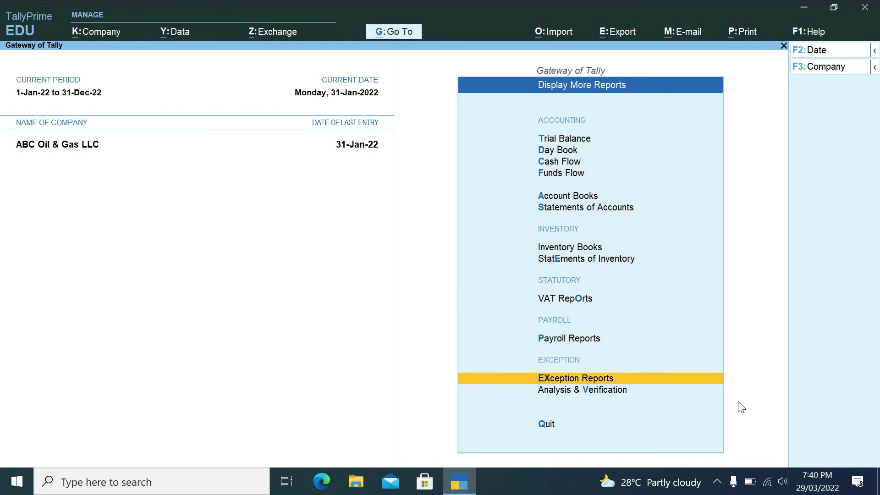
pyautogui.press('Up')
pyautogui.press('Return')
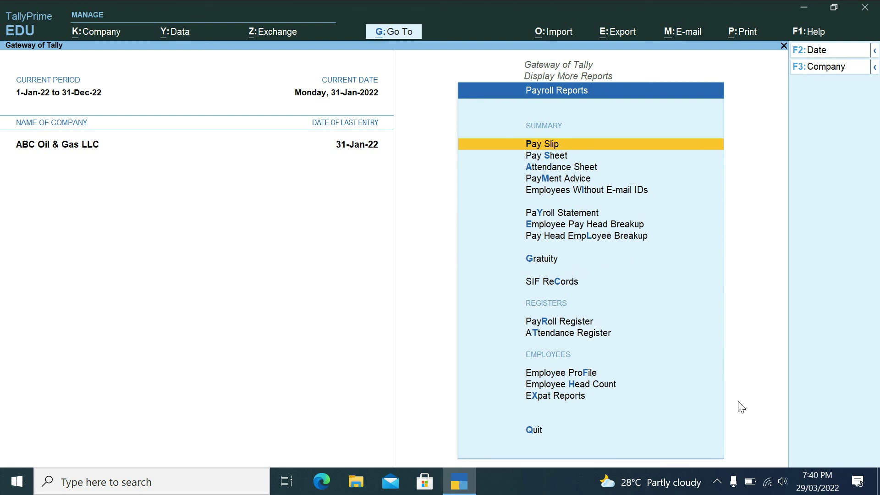
pyautogui.press('Down')
pyautogui.press('Down')
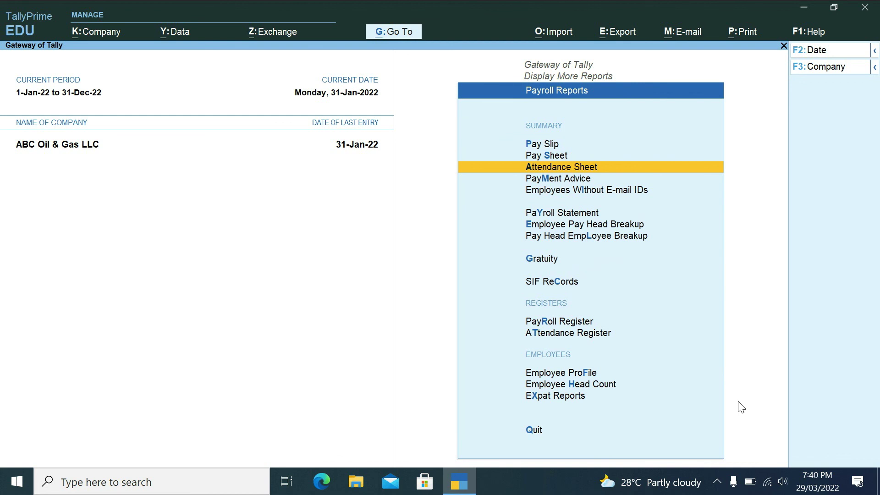
pyautogui.press('Up')
pyautogui.press('Up')
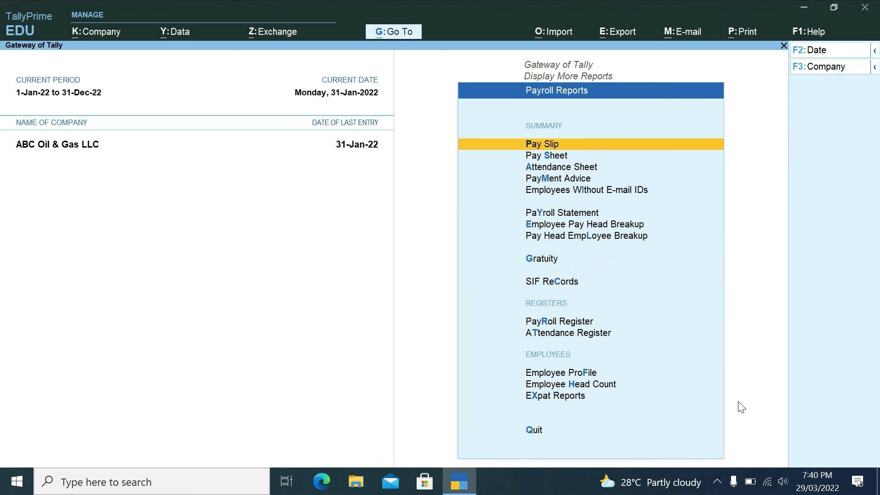
pyautogui.press('Return')
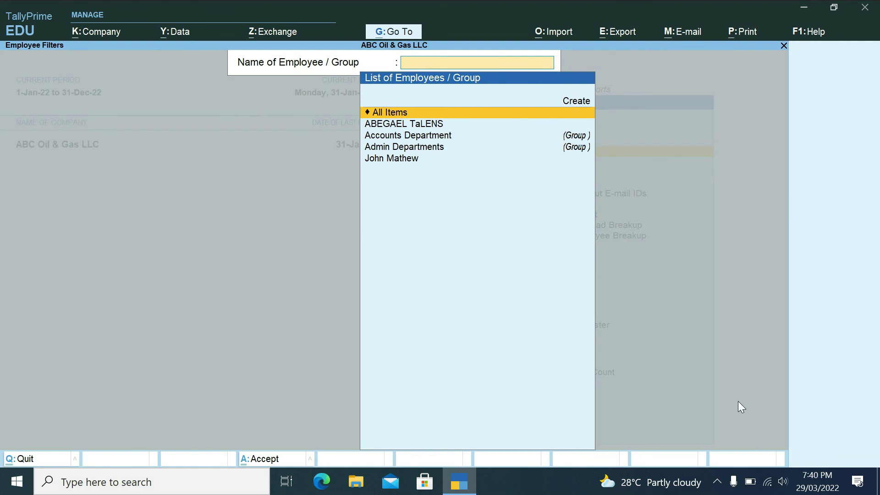
# - View the first employee's January 2022 pay slip, net AED 5,800.00, then close it
pyautogui.press('Down')
pyautogui.press('Return')
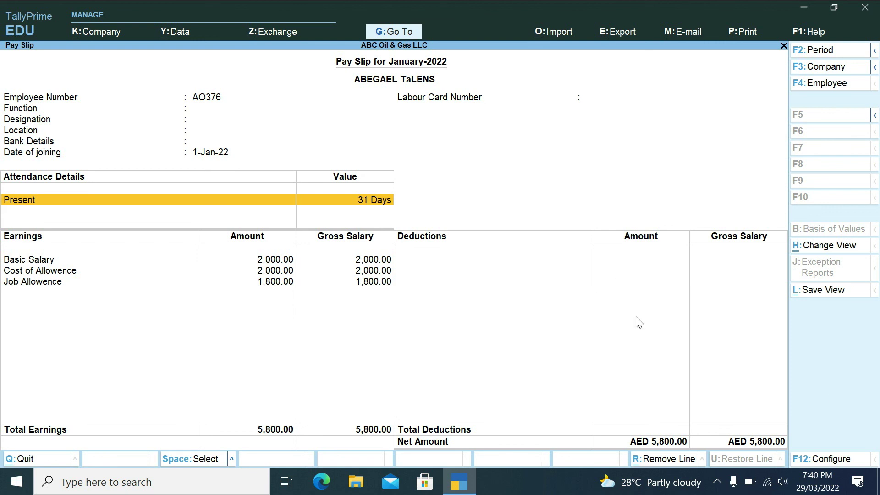
pyautogui.press('Escape')
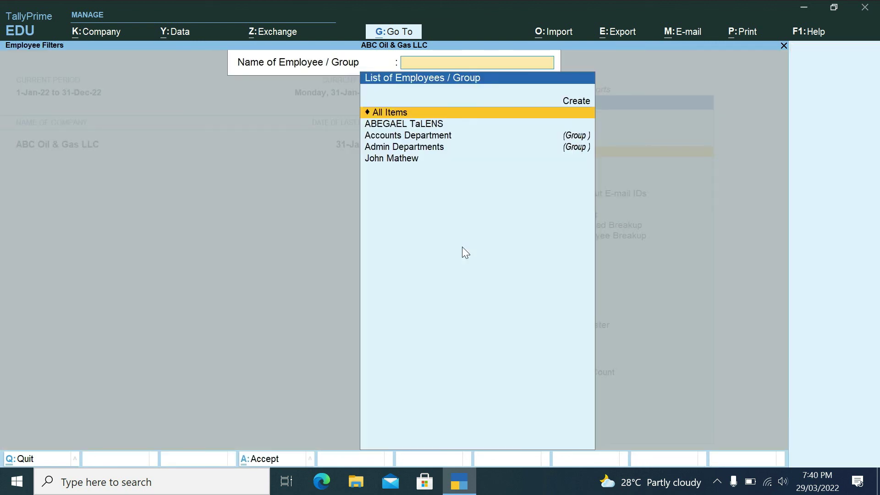
pyautogui.press('Escape')
# - Open Pay Sheet for the first employee and return to its employee filter
pyautogui.press('Down')
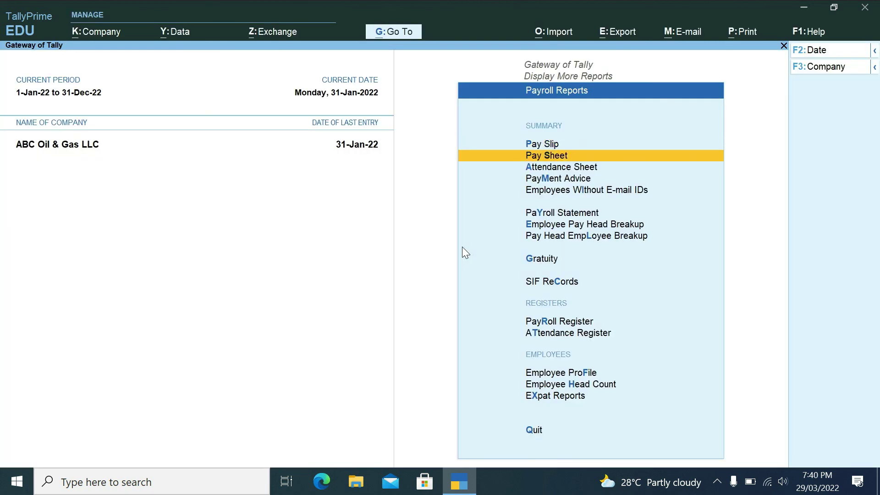
pyautogui.press('Return')
pyautogui.press('Down')
pyautogui.press('Return')
pyautogui.press('Escape')
pyautogui.press('Escape')
pyautogui.press('Escape')
pyautogui.press('Return')
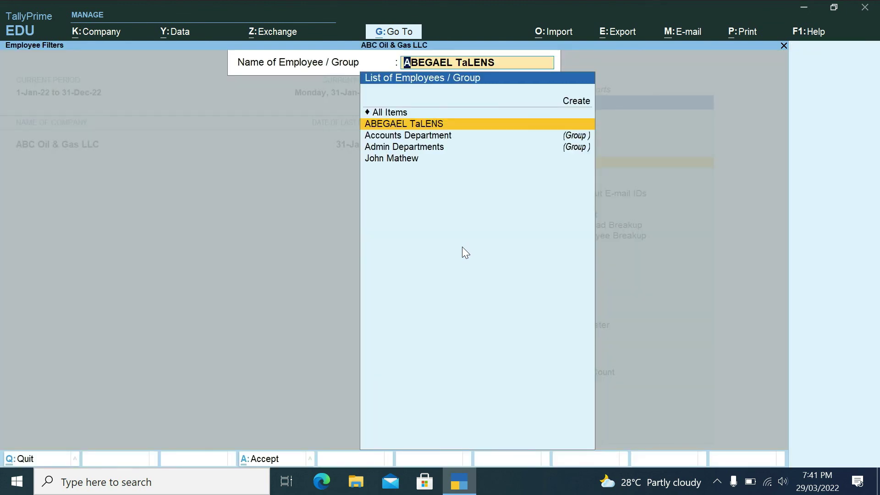
# - Leave the employee filter, cancel the Payroll Statement pay head selection, and open the Payroll Register
pyautogui.press('Down')
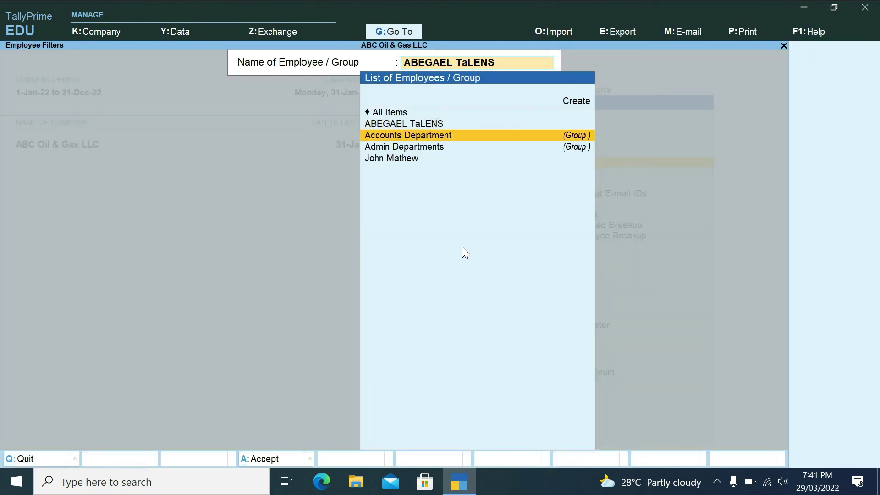
pyautogui.press('Down')
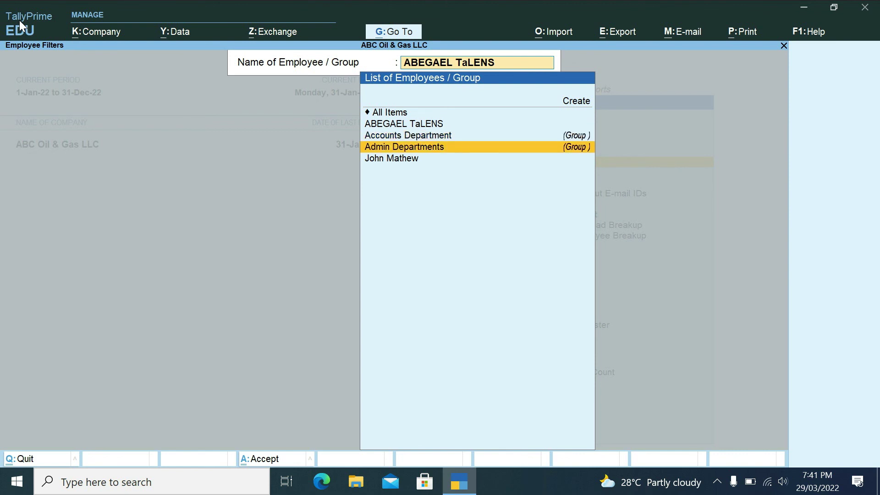
pyautogui.press('Escape')
pyautogui.press('Escape')
pyautogui.press('Down')
pyautogui.press('Down')
pyautogui.press('Down')
pyautogui.press('Down')
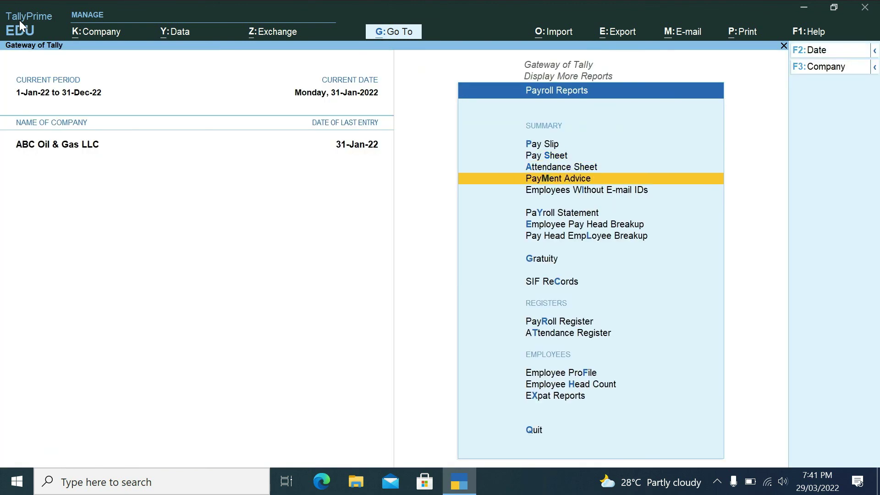
pyautogui.press('Return')
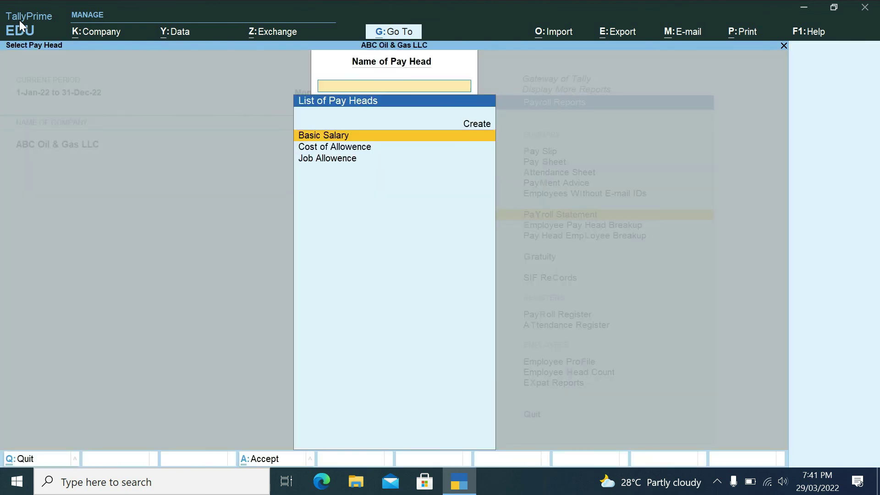
pyautogui.press('Escape')
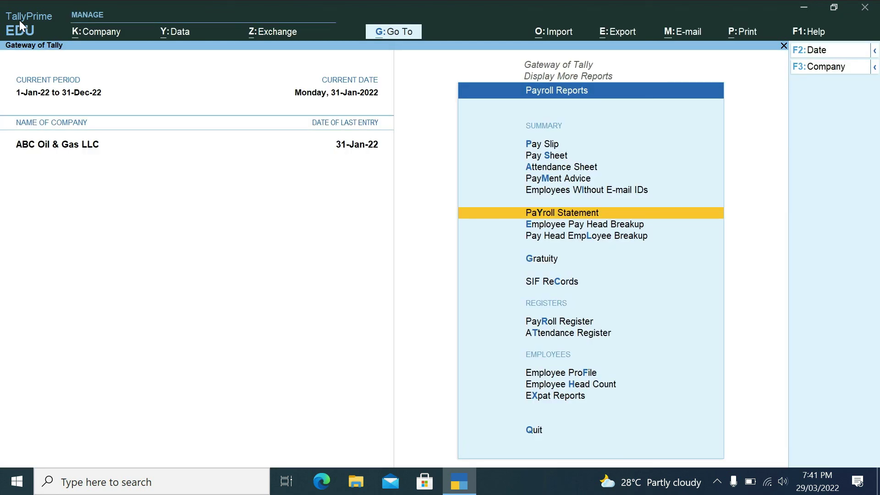
pyautogui.press('Down')
pyautogui.press('Down')
pyautogui.press('Down')
pyautogui.press('Down')
pyautogui.press('Down')
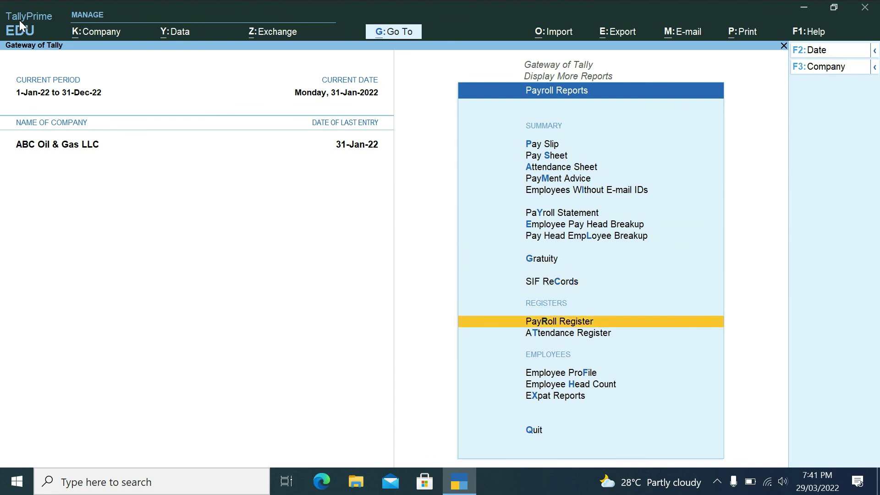
pyautogui.press('Return')
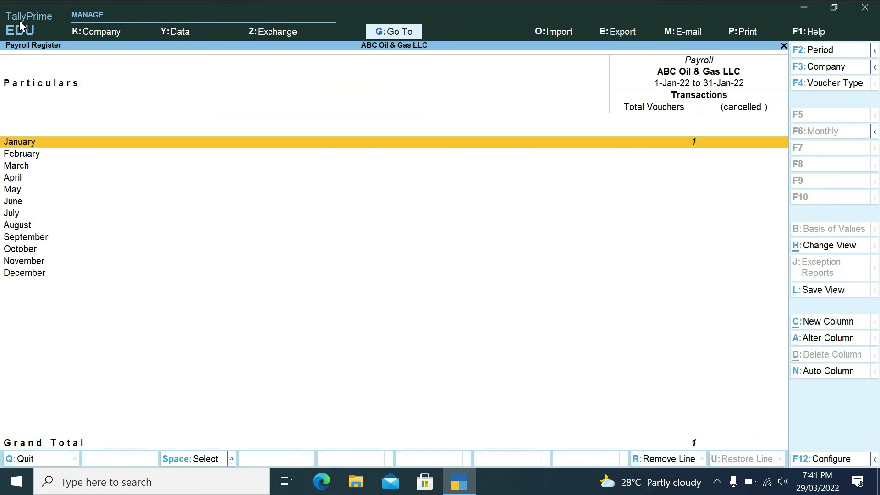
# - Browse the January and February rows of the Payroll Register, then close it
pyautogui.press('Down')
pyautogui.press('Down')
pyautogui.press('Down')
pyautogui.press('Down')
pyautogui.press('Down')
pyautogui.press('Down')
pyautogui.press('Down')
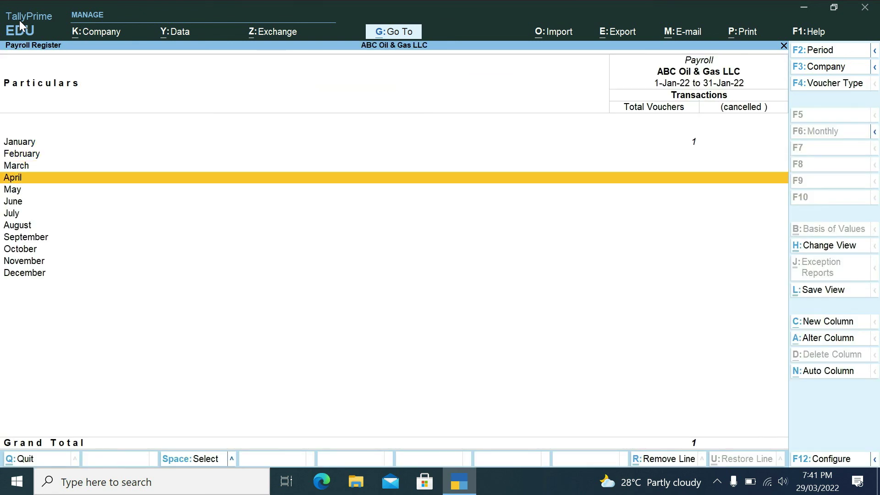
pyautogui.press('Up')
pyautogui.press('Up')
pyautogui.press('Up')
pyautogui.press('Up')
pyautogui.press('Up')
pyautogui.press('Up')
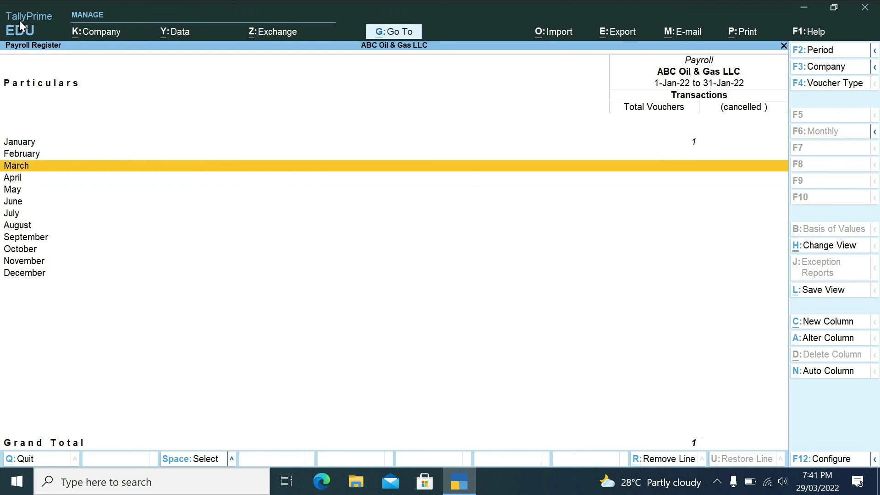
pyautogui.press('Up')
pyautogui.press('Down')
pyautogui.press('Up')
pyautogui.press('Down')
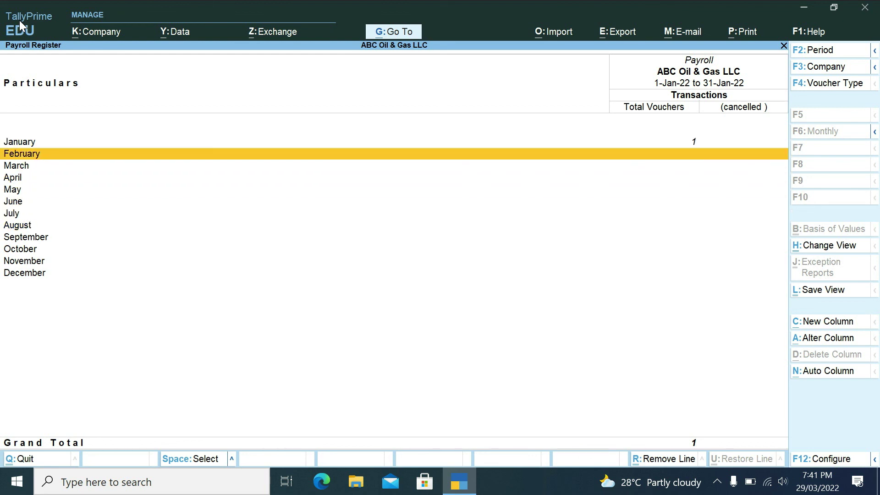
pyautogui.press('Up')
pyautogui.press('Up')
pyautogui.press('Down')
pyautogui.press('Escape')
# - Exit payroll reports back to Gateway of Tally, declining to quit TallyPrime
pyautogui.press('Up')
pyautogui.press('Up')
pyautogui.press('Up')
pyautogui.press('Up')
pyautogui.press('Up')
pyautogui.press('Up')
pyautogui.press('Up')
pyautogui.press('Up')
pyautogui.press('Up')
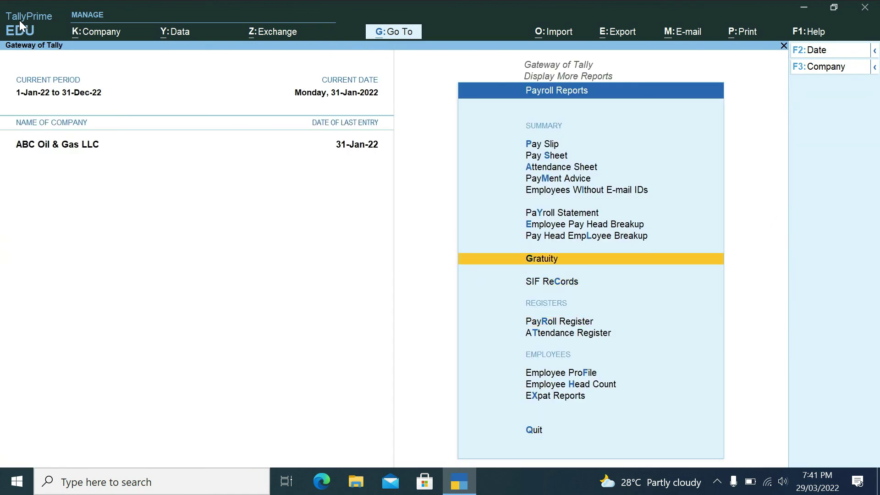
pyautogui.press('Up')
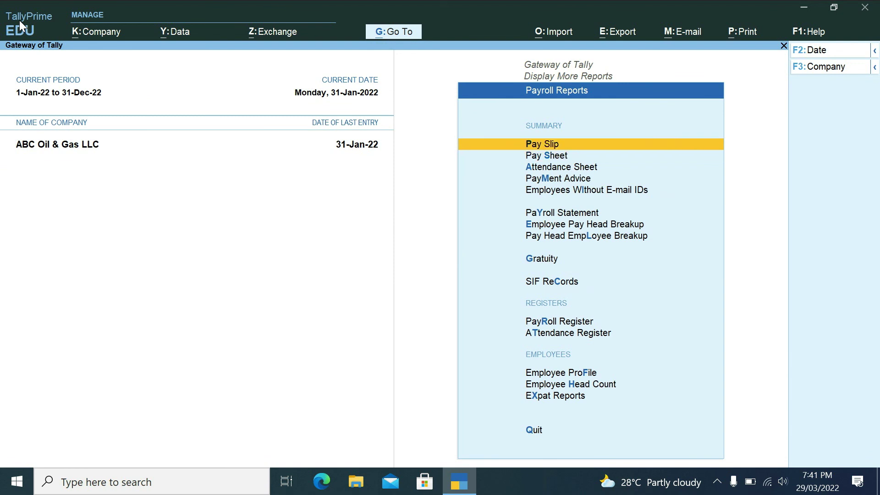
pyautogui.press('Escape')
pyautogui.press('Escape')
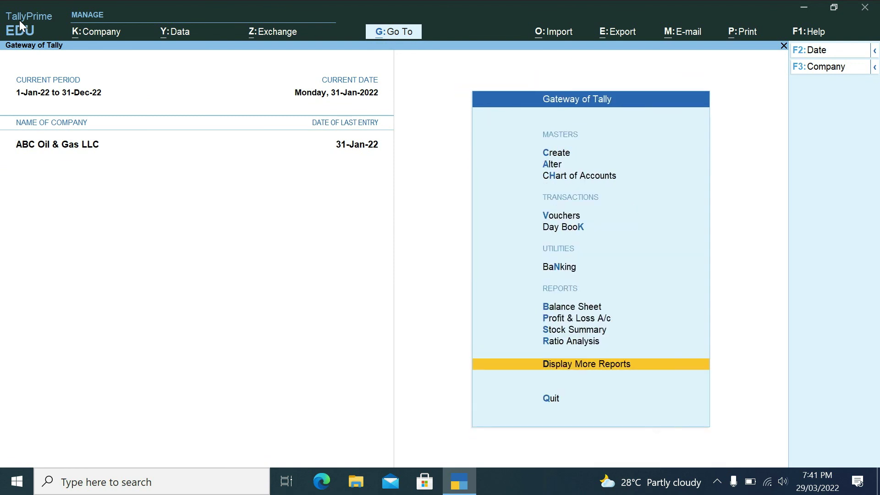
pyautogui.press('Escape')
pyautogui.press('n')
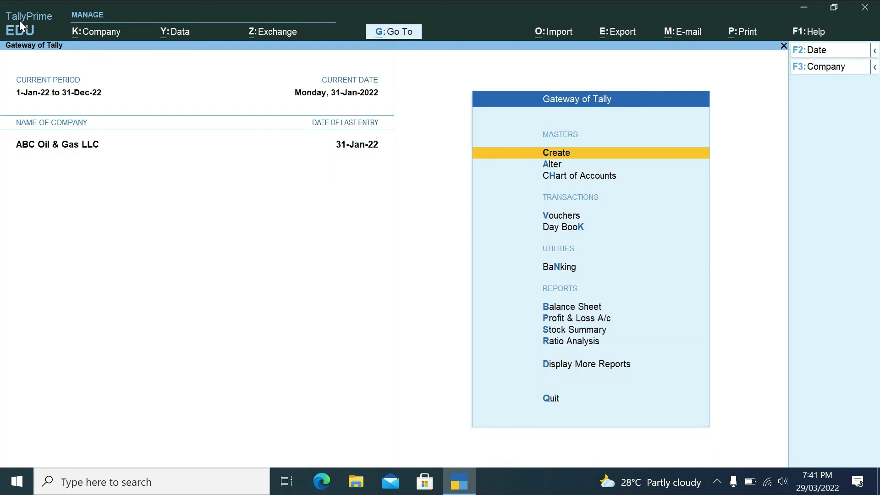